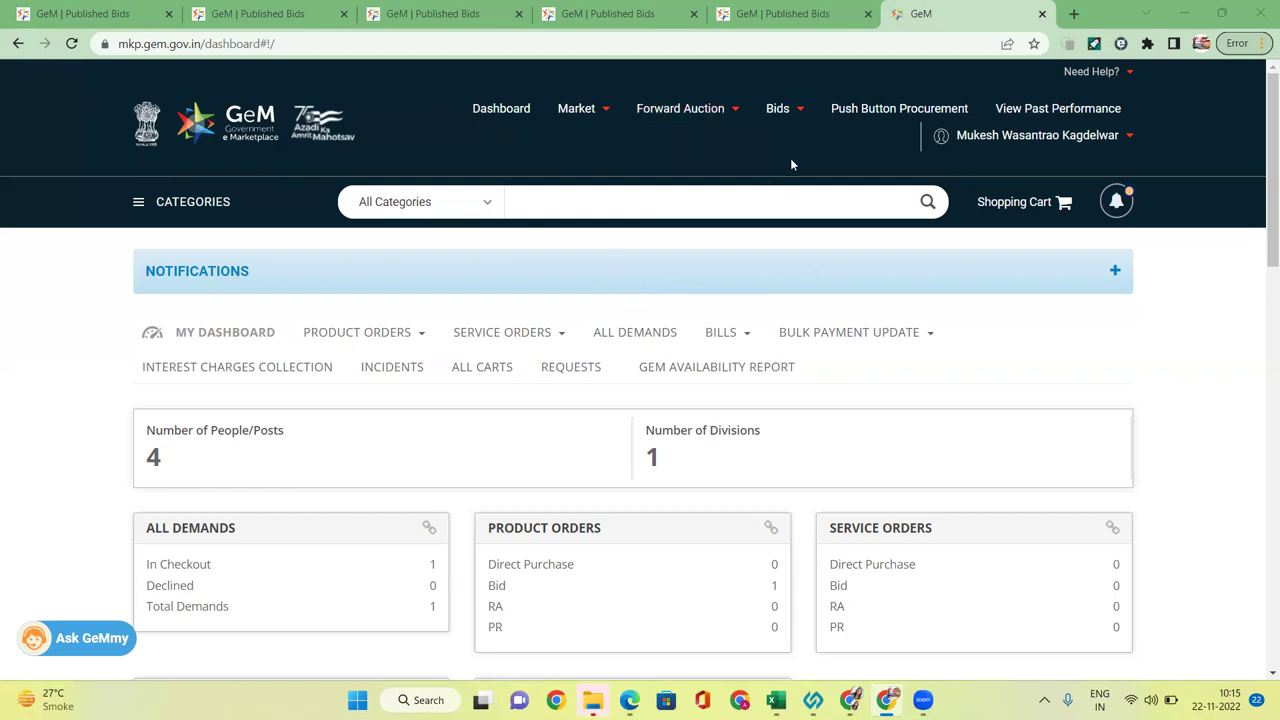
# - Open the published bid for INSTALLATION RO Water and SANITARY items from the list of bids
pyautogui.moveTo(799, 118)
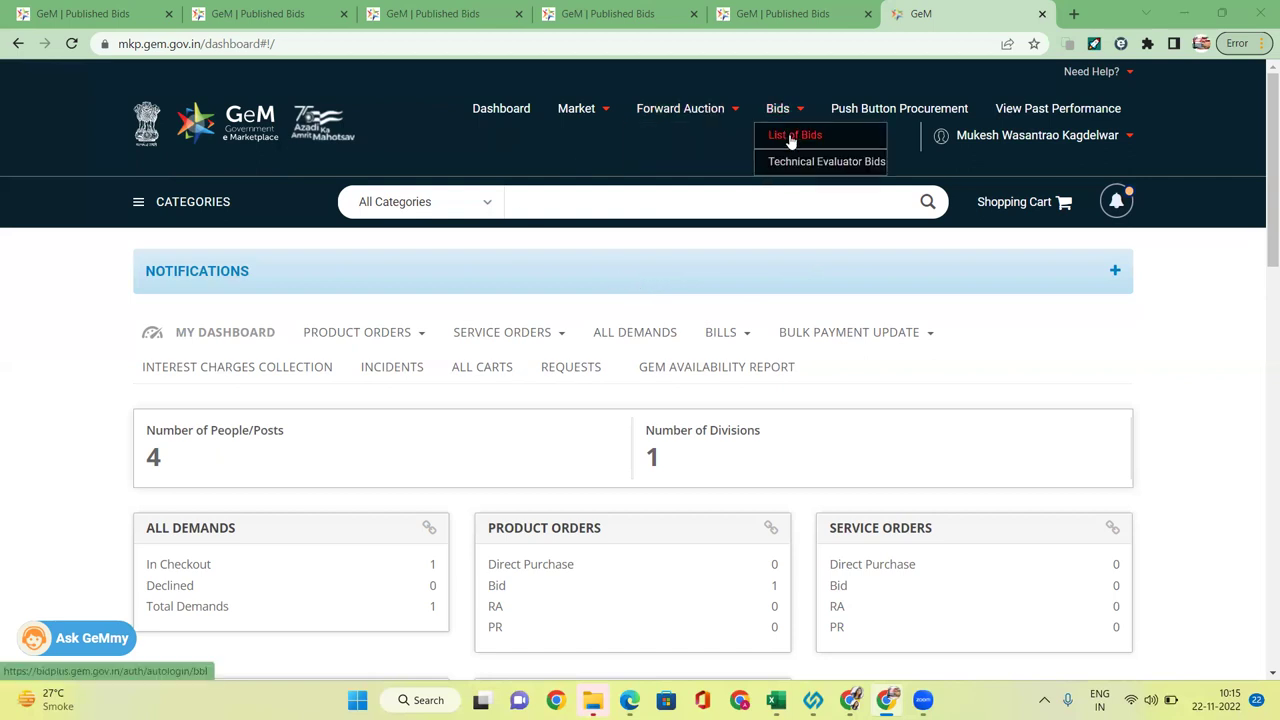
pyautogui.click(791, 138)
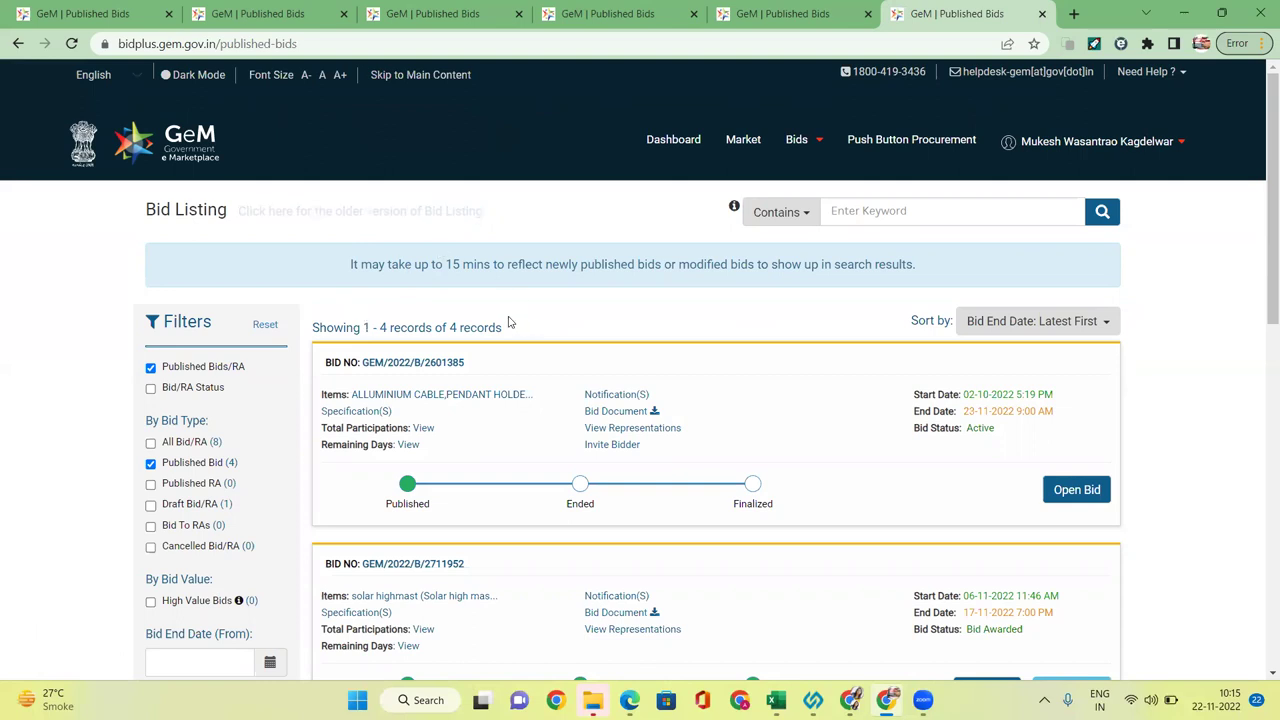
pyautogui.scroll(-5, 514, 316)
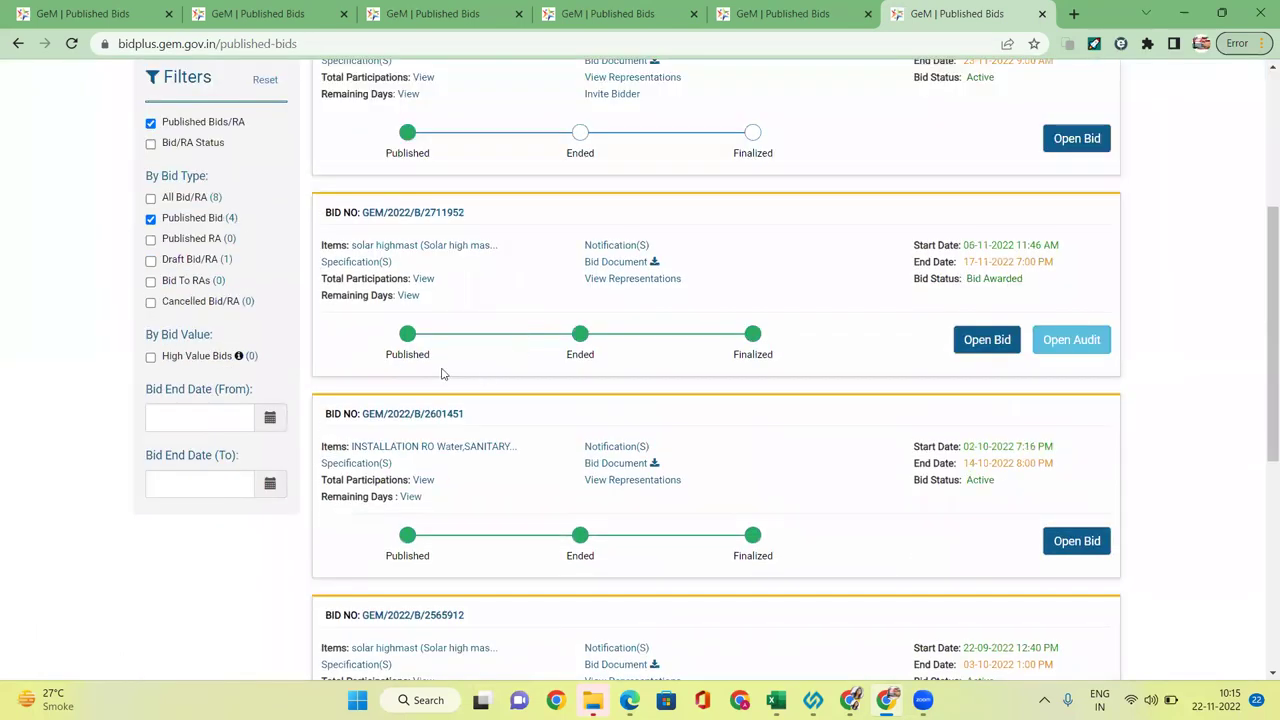
pyautogui.moveTo(325, 240); pyautogui.dragTo(462, 240)
pyautogui.click(491, 246)
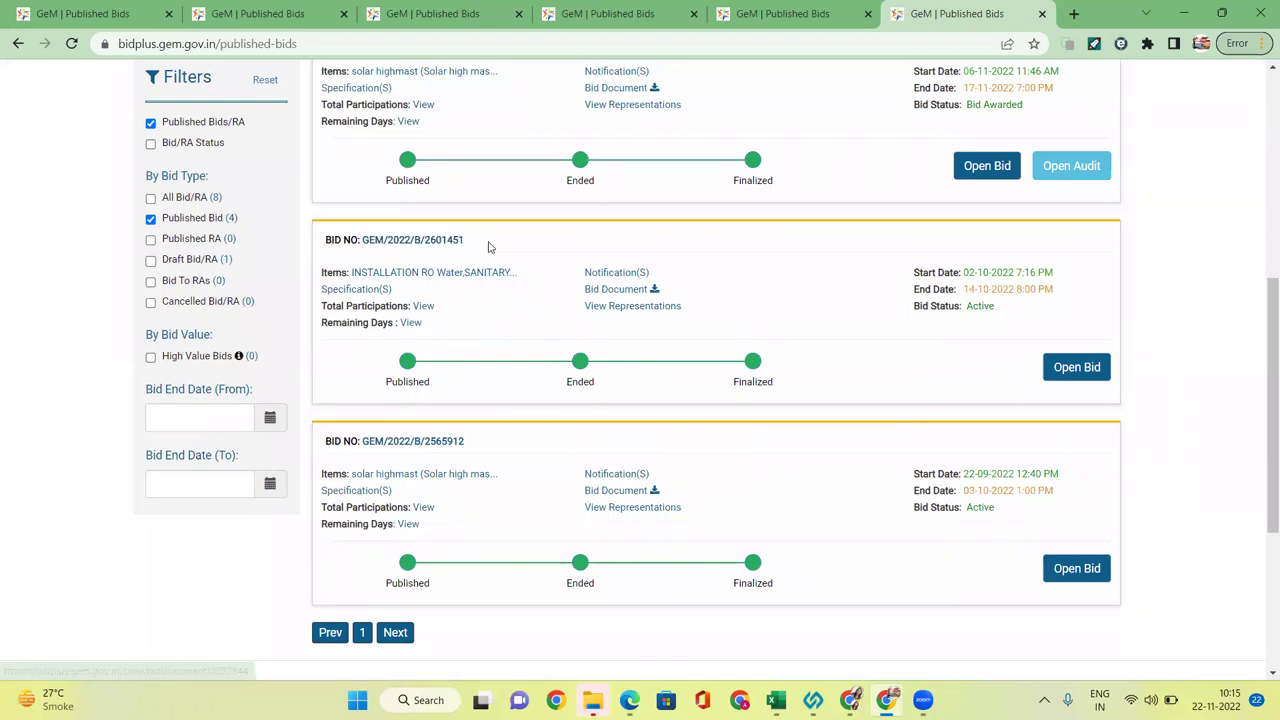
pyautogui.click(1085, 368)
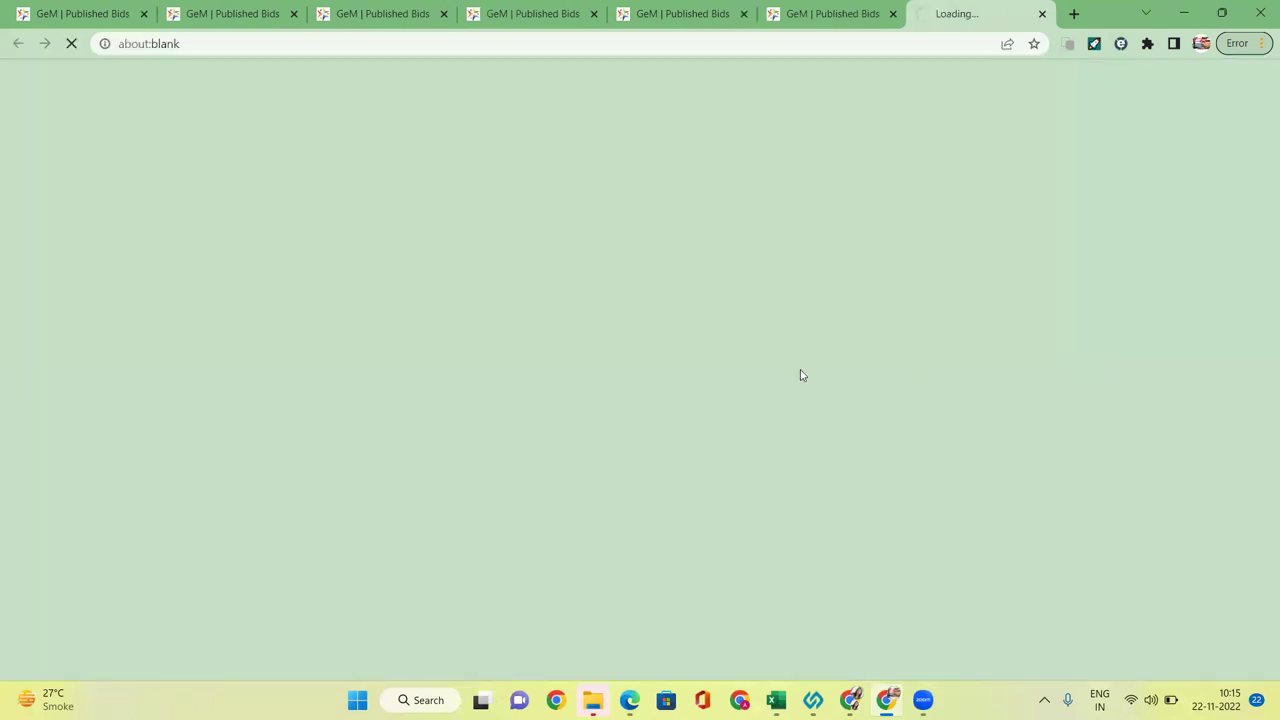
# - Open the details of Schedule 5 from the bid's financial evaluation list of schedules
pyautogui.scroll(-2, 740, 385)
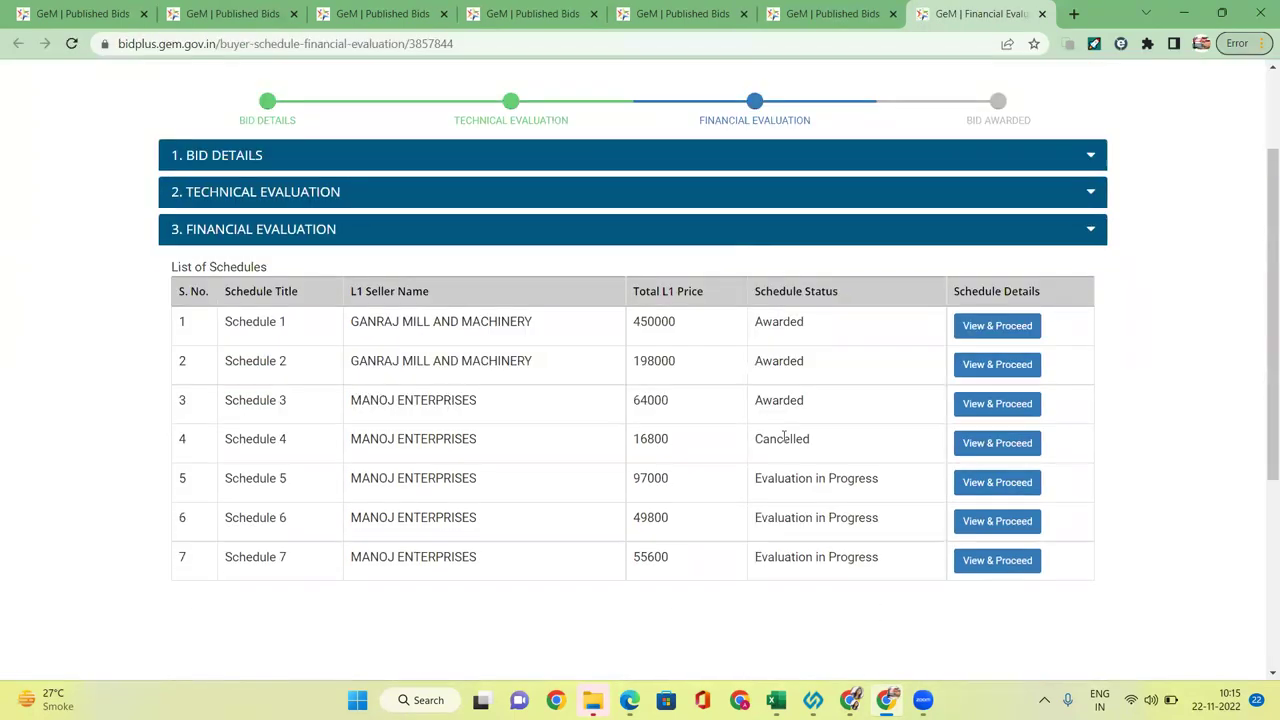
pyautogui.moveTo(756, 406); pyautogui.dragTo(804, 322)
pyautogui.moveTo(756, 479); pyautogui.dragTo(874, 488)
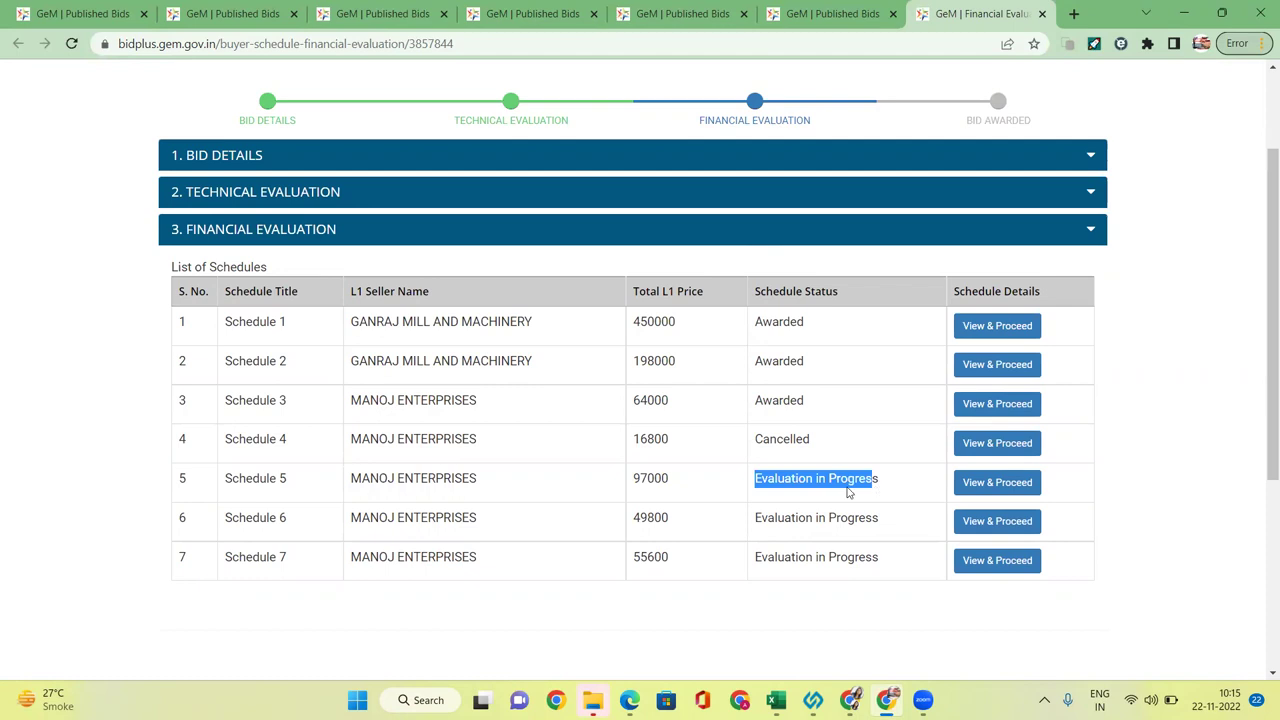
pyautogui.click(992, 487)
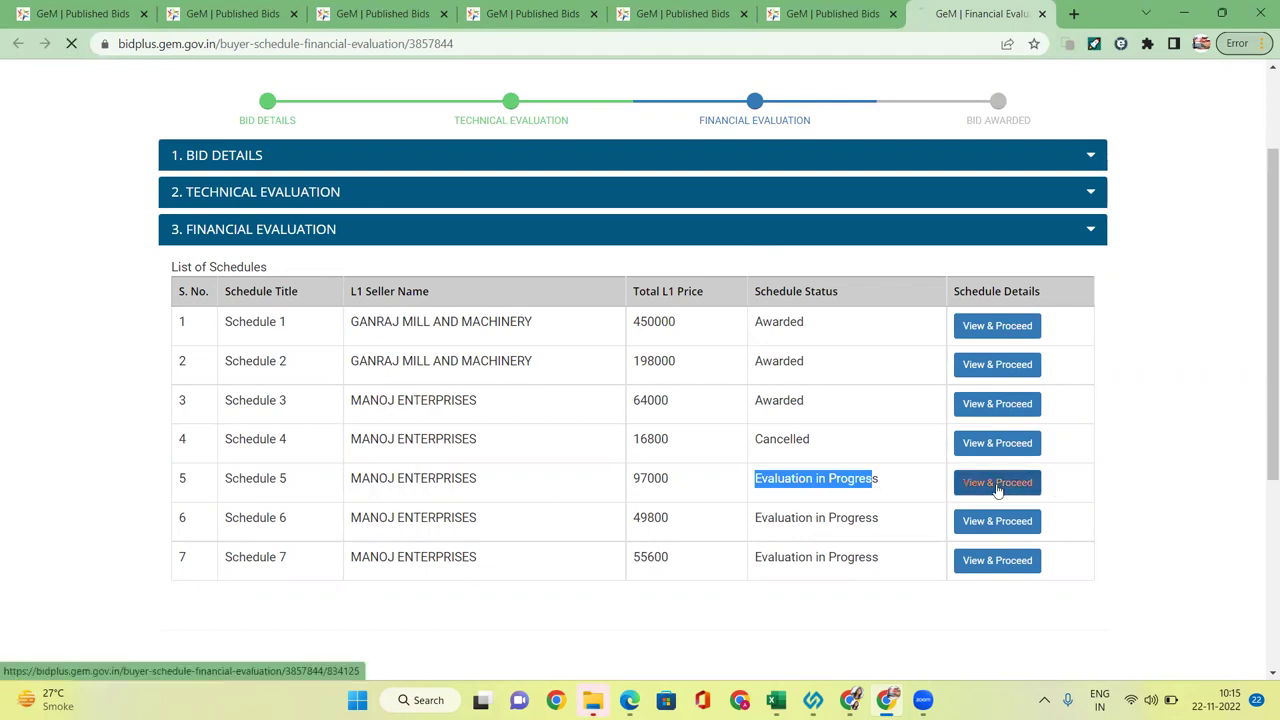
# - Start the demand and draft order for Schedule 5, certify the MSE-MII quantity distribution for the L1 seller and continue to splitting consignees
pyautogui.scroll(-4, 974, 420)
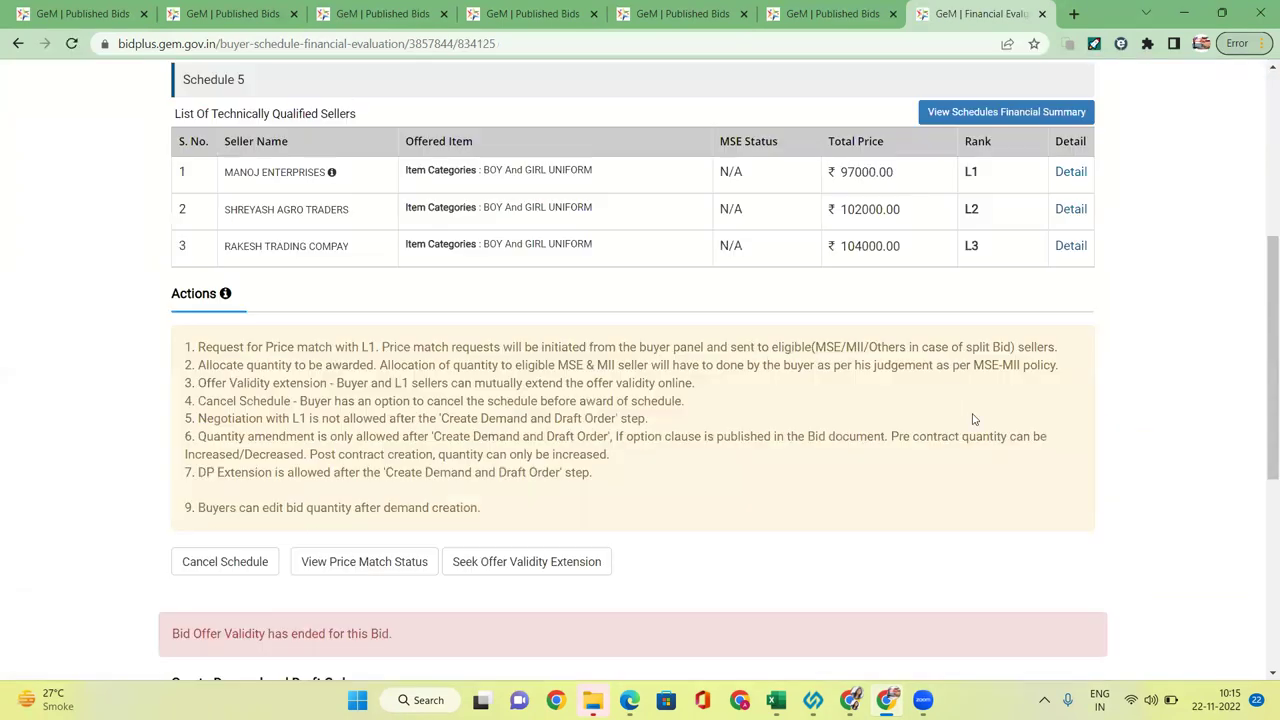
pyautogui.scroll(-2, 955, 394)
pyautogui.scroll(3, 955, 391)
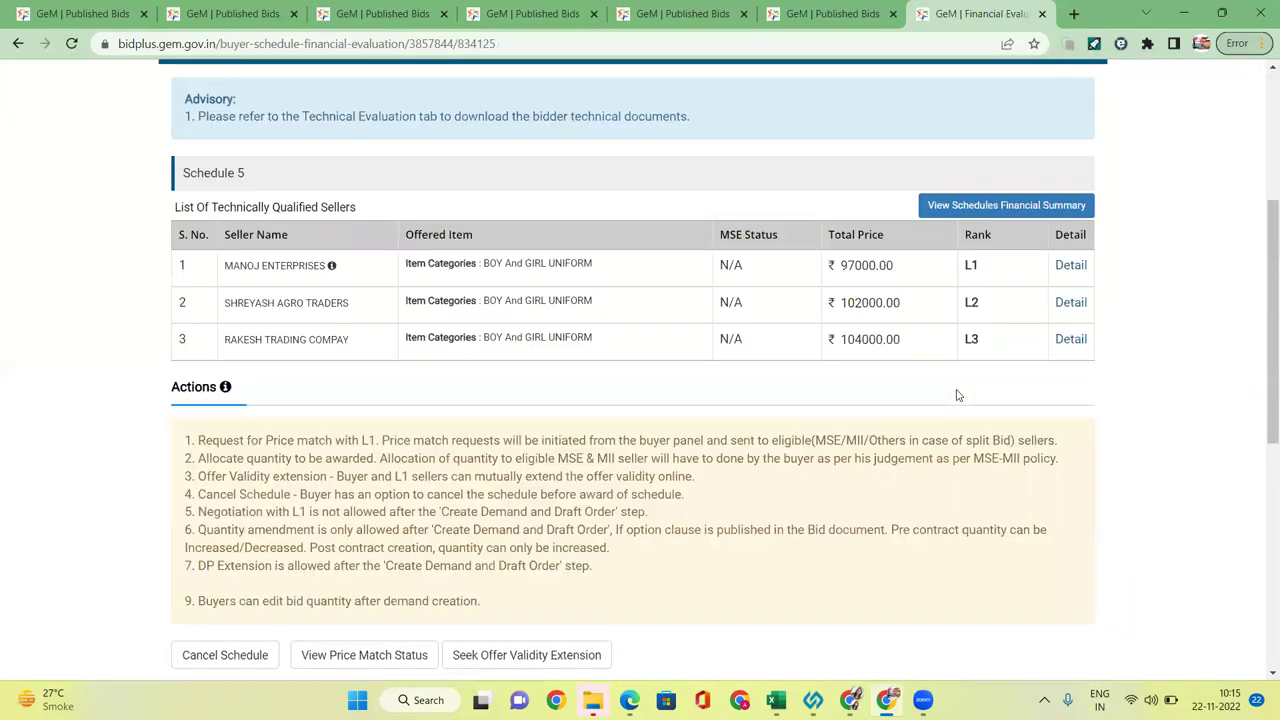
pyautogui.moveTo(985, 272); pyautogui.dragTo(947, 253)
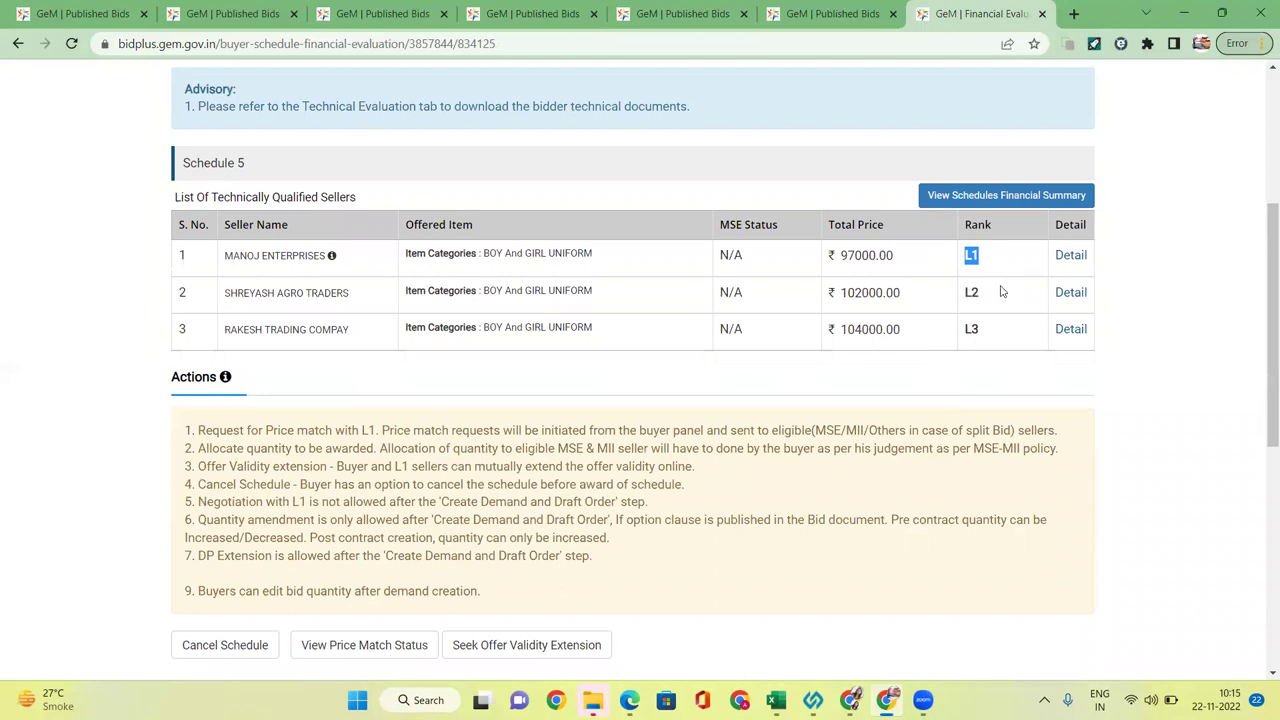
pyautogui.scroll(-3, 974, 360)
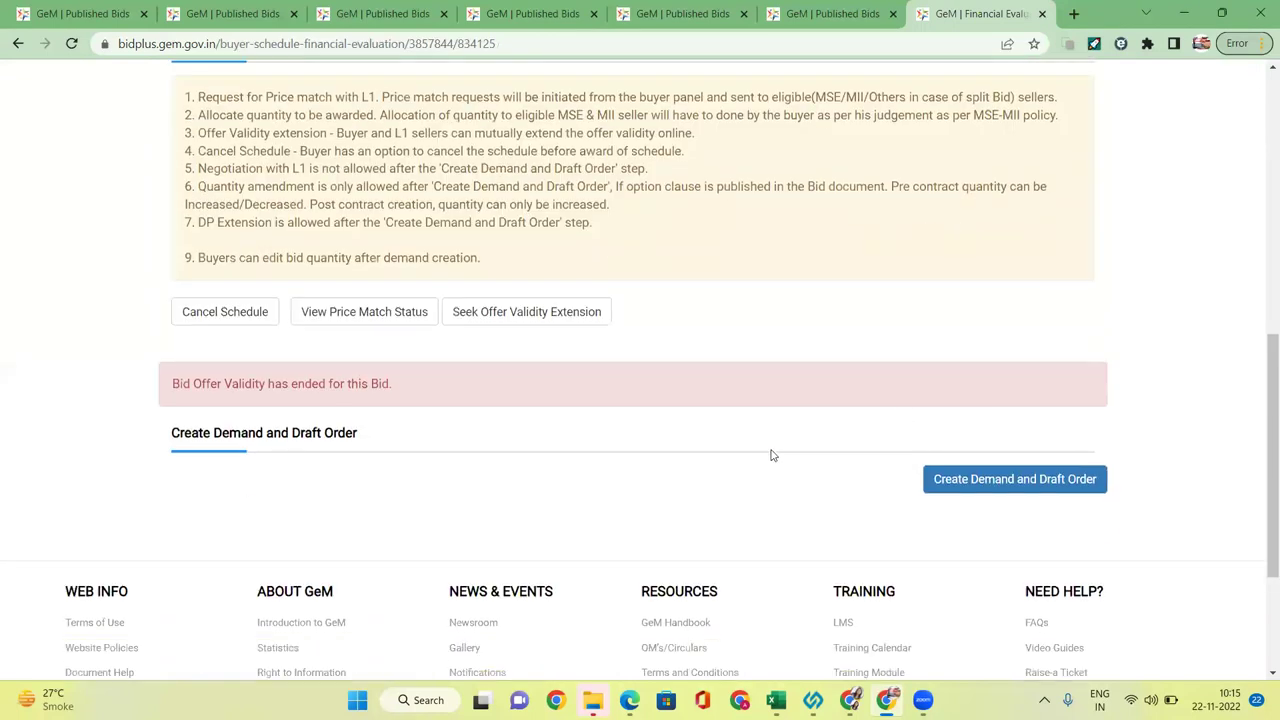
pyautogui.click(1005, 481)
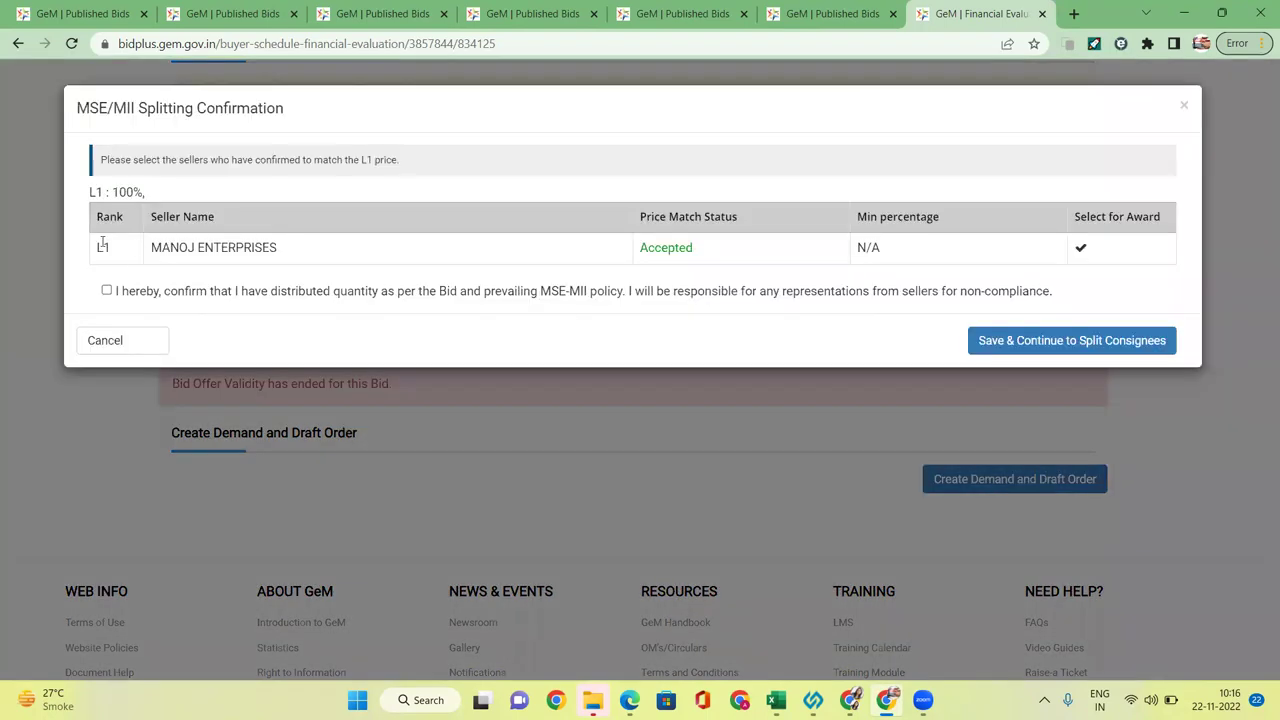
pyautogui.moveTo(154, 247); pyautogui.dragTo(315, 250)
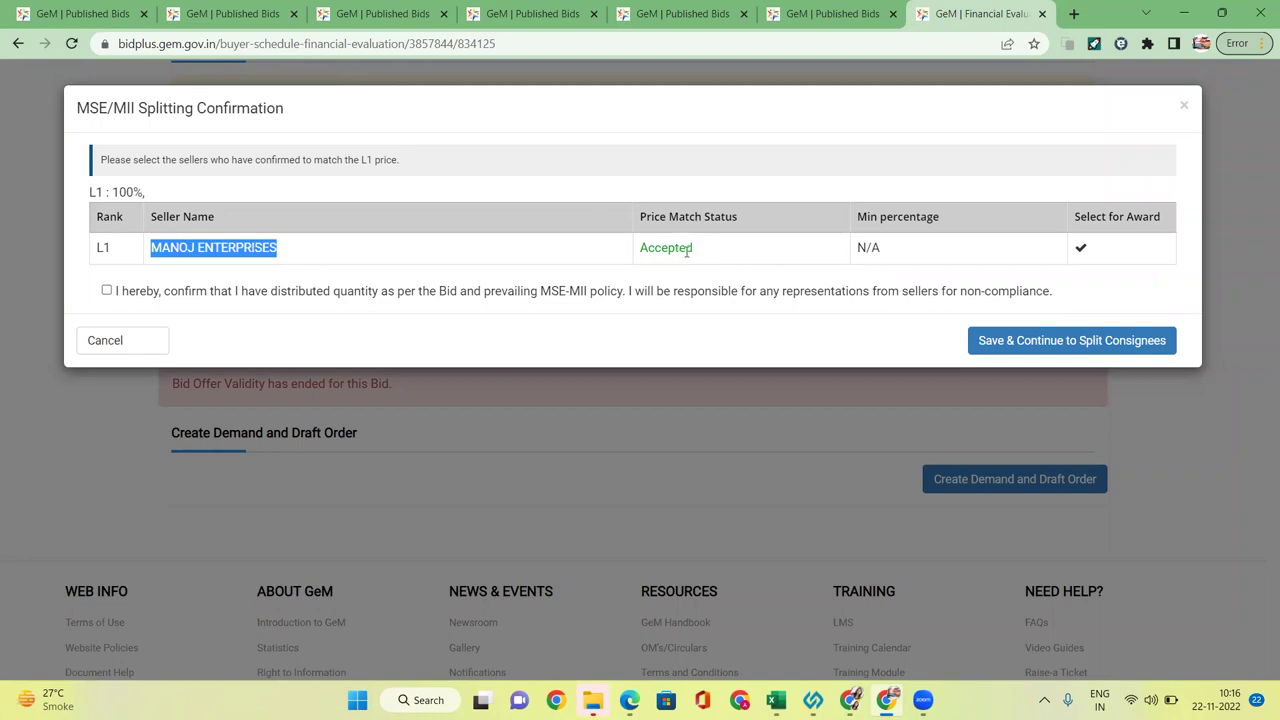
pyautogui.click(107, 291)
pyautogui.click(1050, 344)
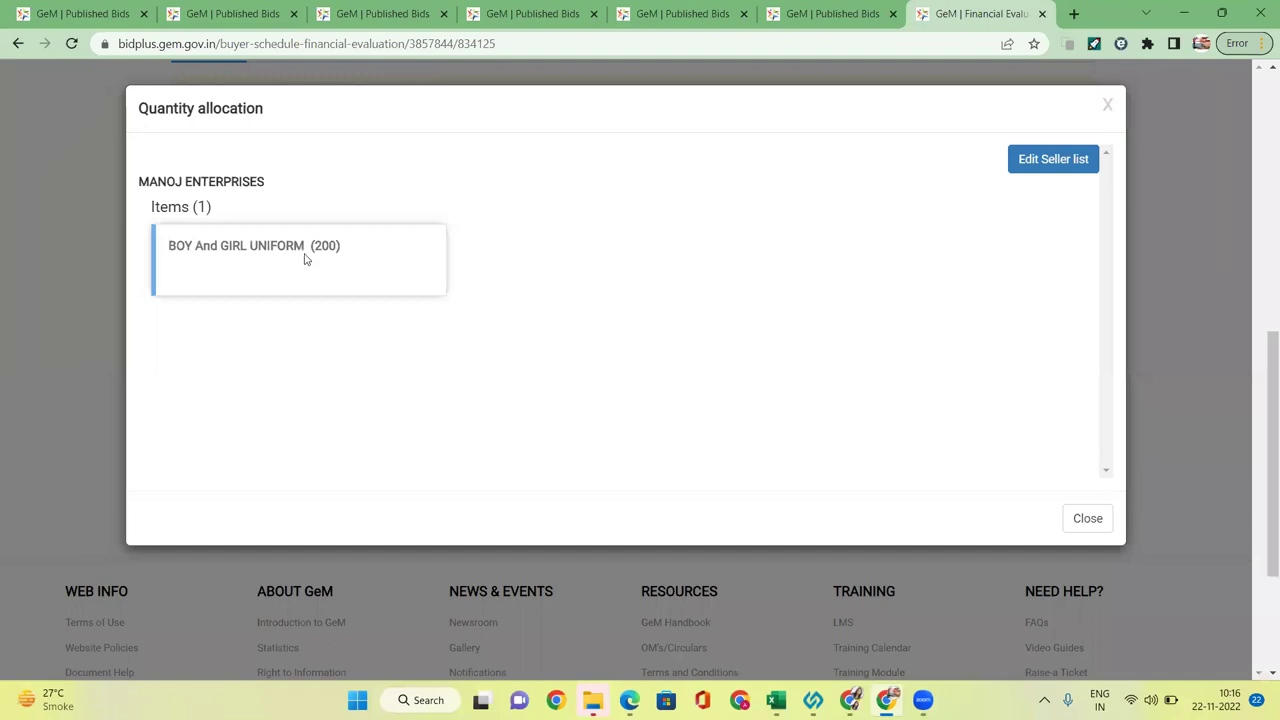
# - Allocate a quantity of 200 of BOY And GIRL UNIFORM to the consignee under MANOJ ENTERPRISES and save the item
pyautogui.click(298, 252)
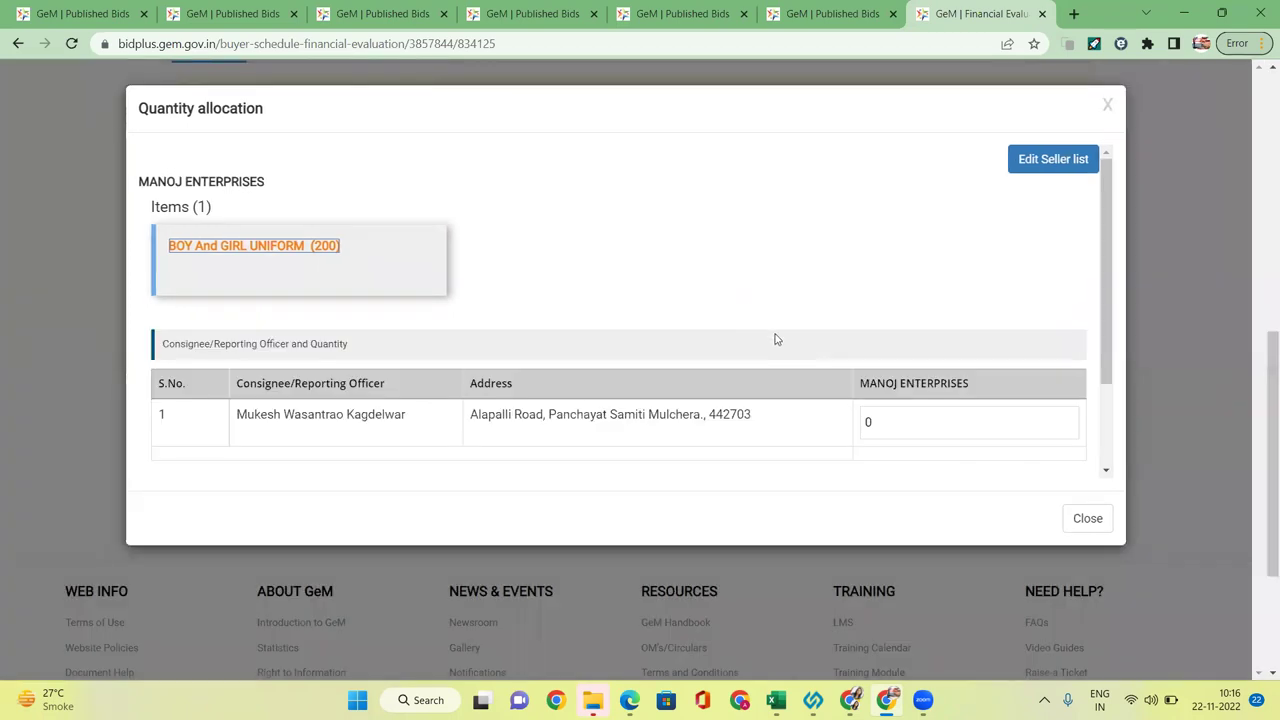
pyautogui.scroll(-2, 651, 367)
pyautogui.doubleClick(866, 304)
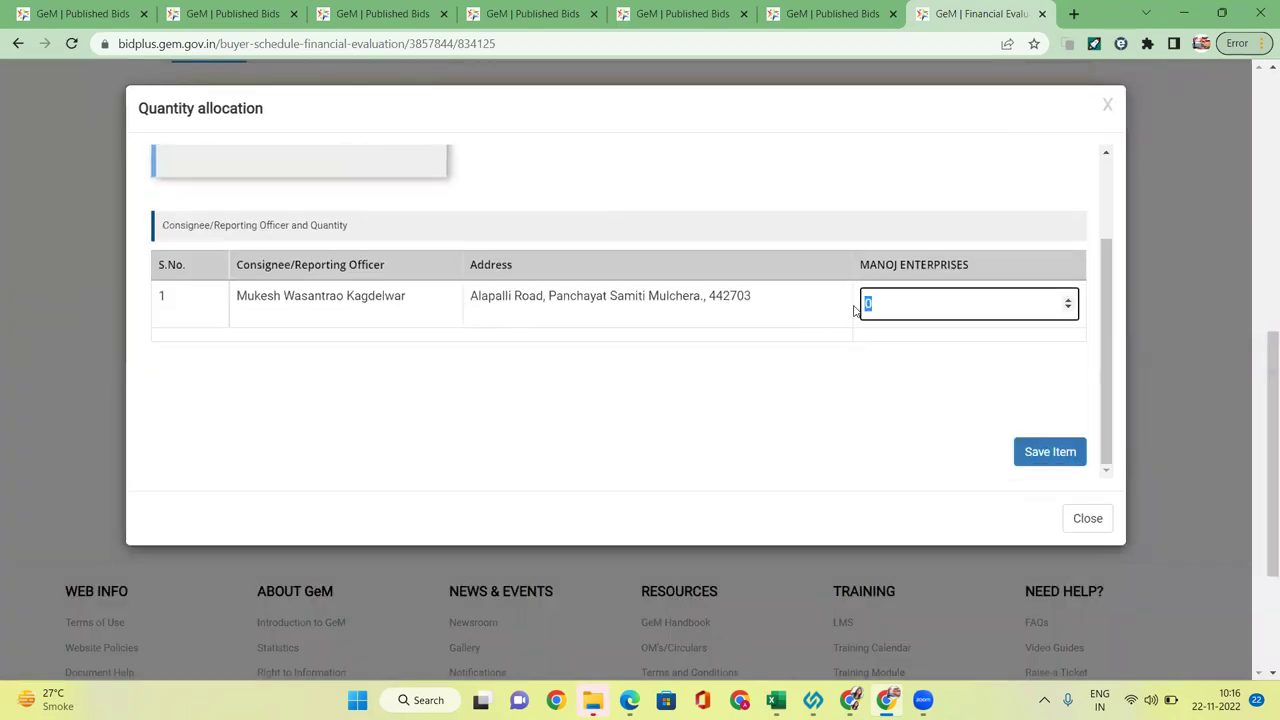
pyautogui.scroll(2, 464, 186)
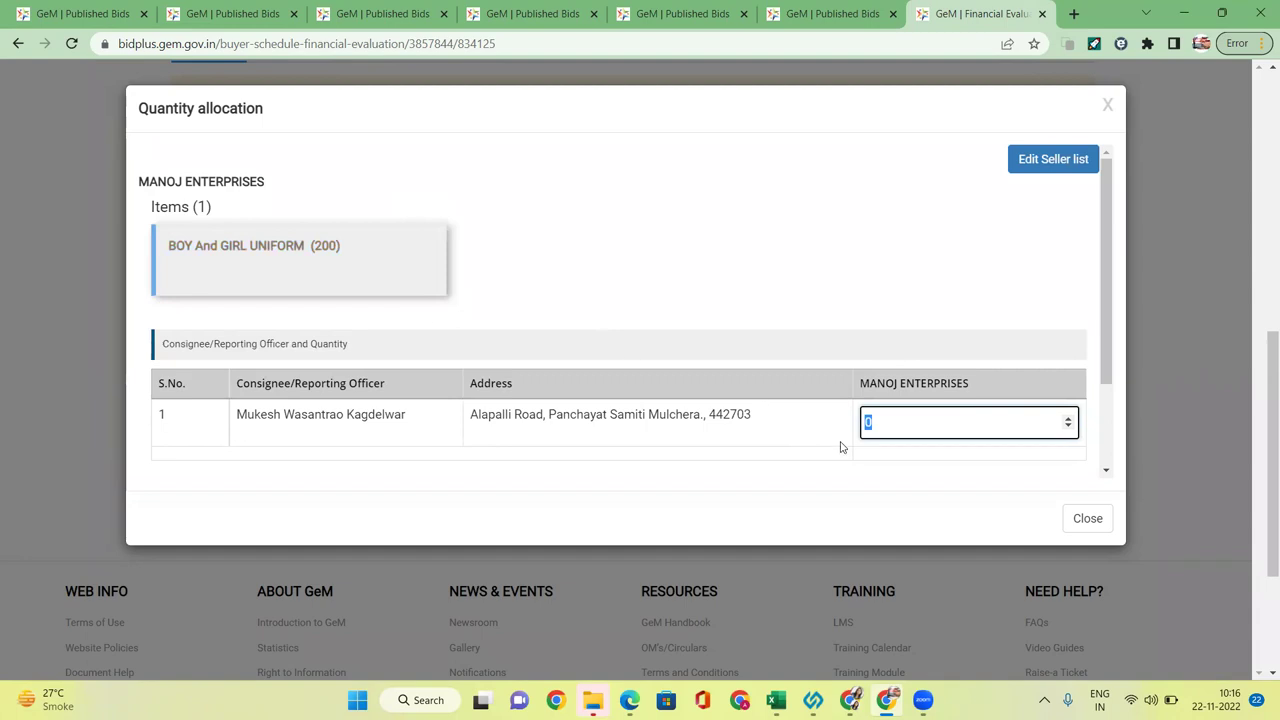
pyautogui.write('200')
pyautogui.scroll(-2, 950, 416)
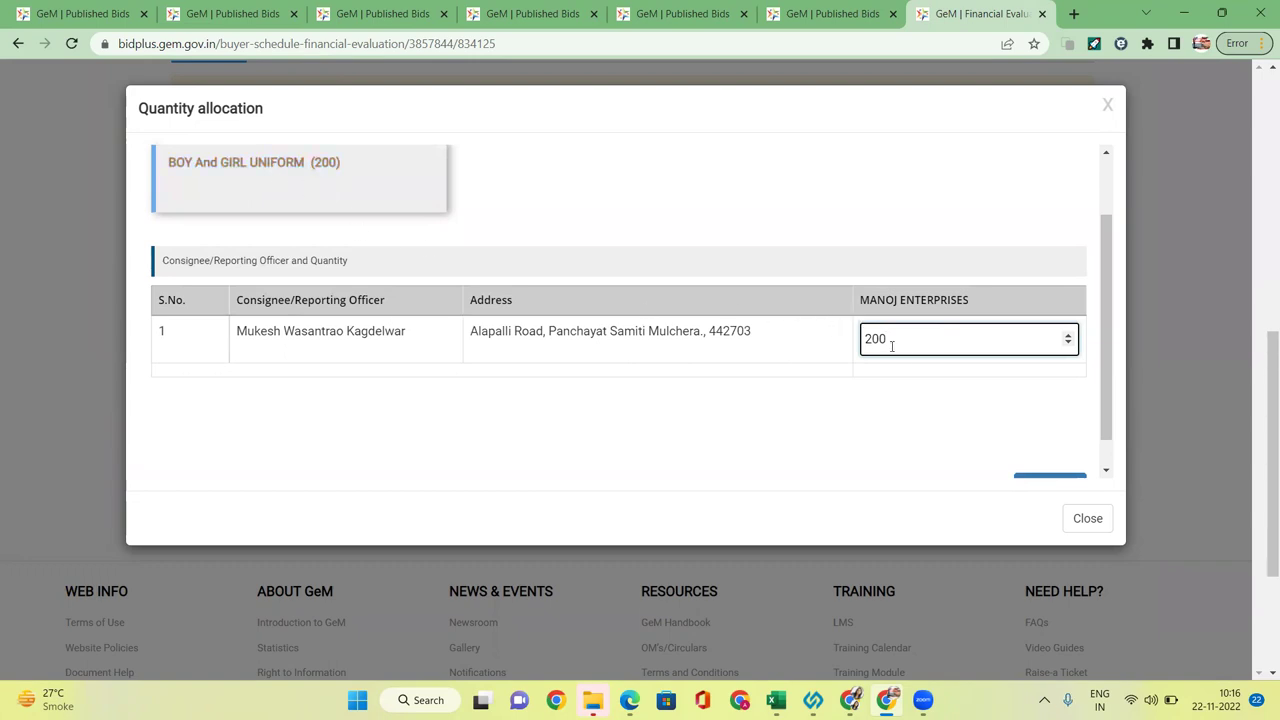
pyautogui.scroll(-1, 948, 329)
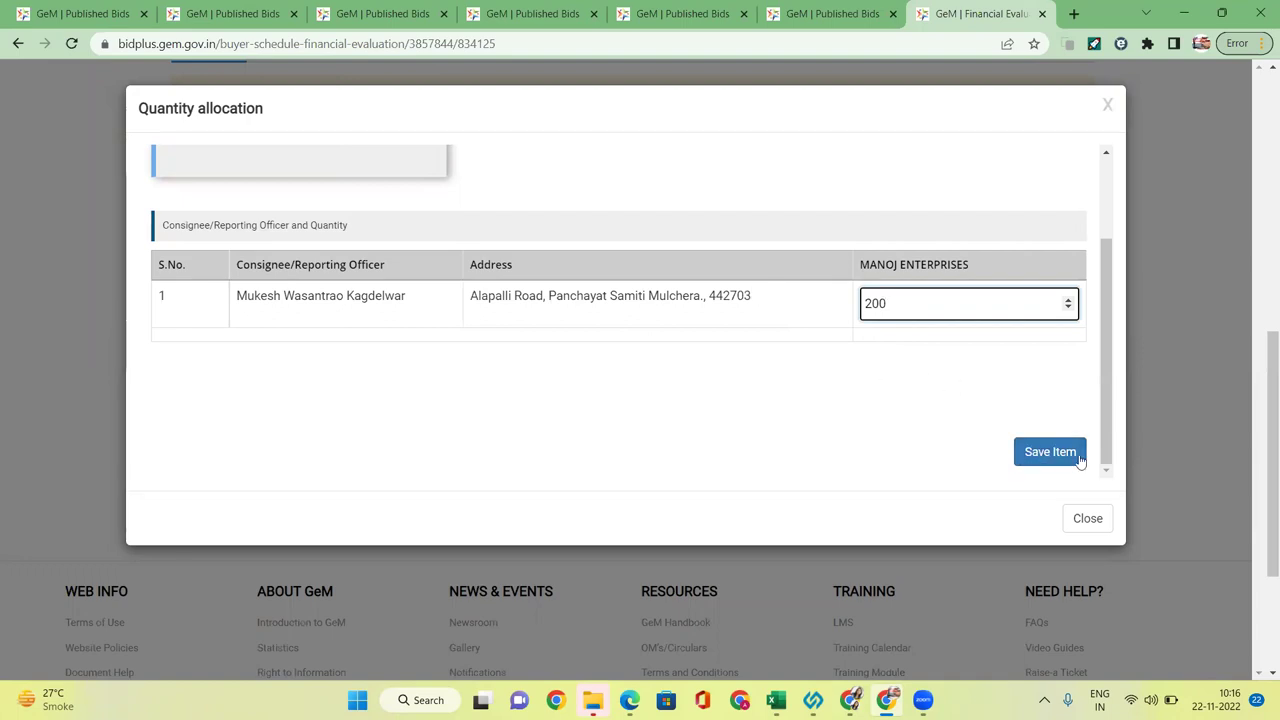
pyautogui.click(1042, 456)
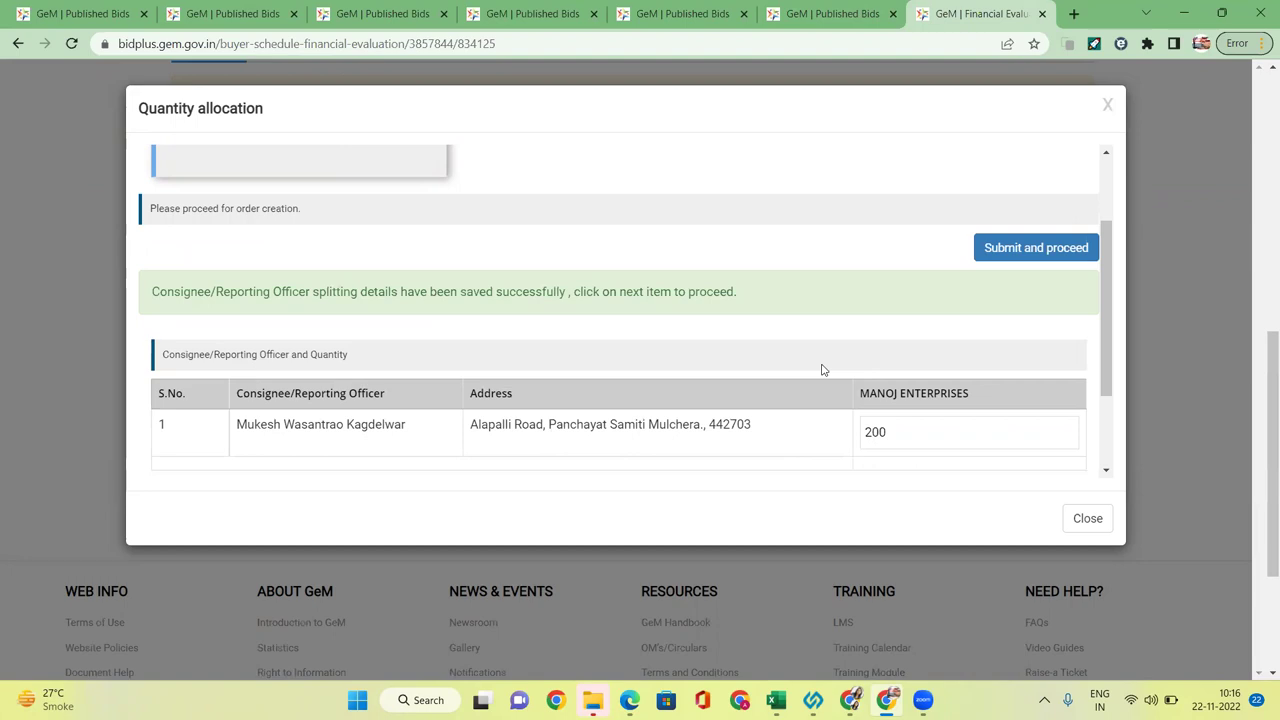
# - Submit the saved quantity allocation for order creation and confirm proceeding
pyautogui.scroll(-5, 822, 370)
pyautogui.scroll(2, 928, 380)
pyautogui.scroll(-2, 931, 374)
pyautogui.scroll(2, 1038, 420)
pyautogui.scroll(1, 1038, 397)
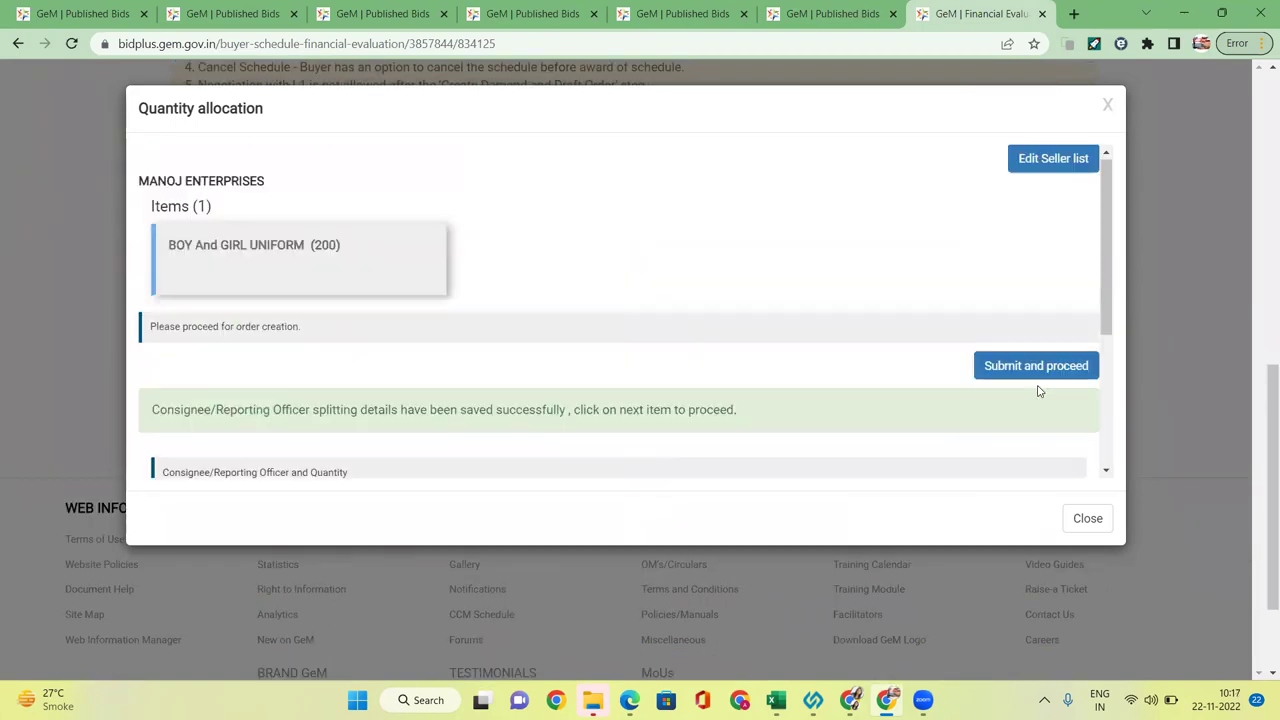
pyautogui.click(1035, 367)
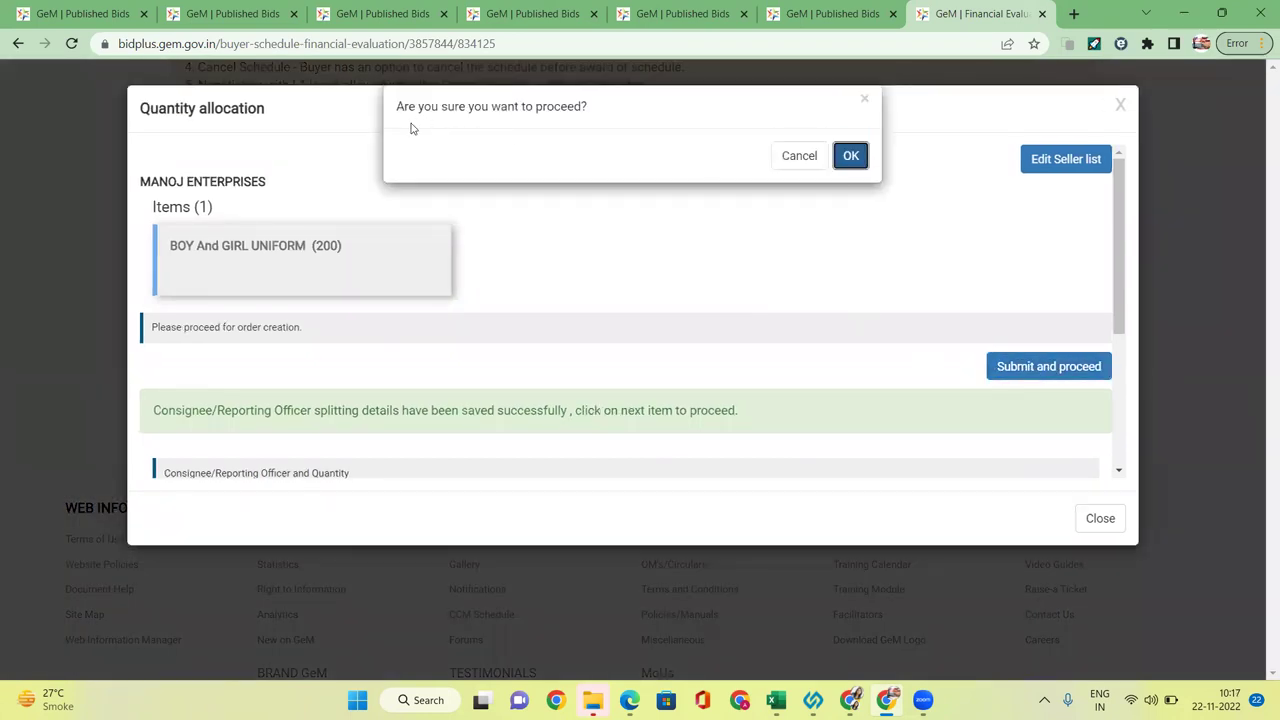
pyautogui.click(859, 163)
pyautogui.click(851, 156)
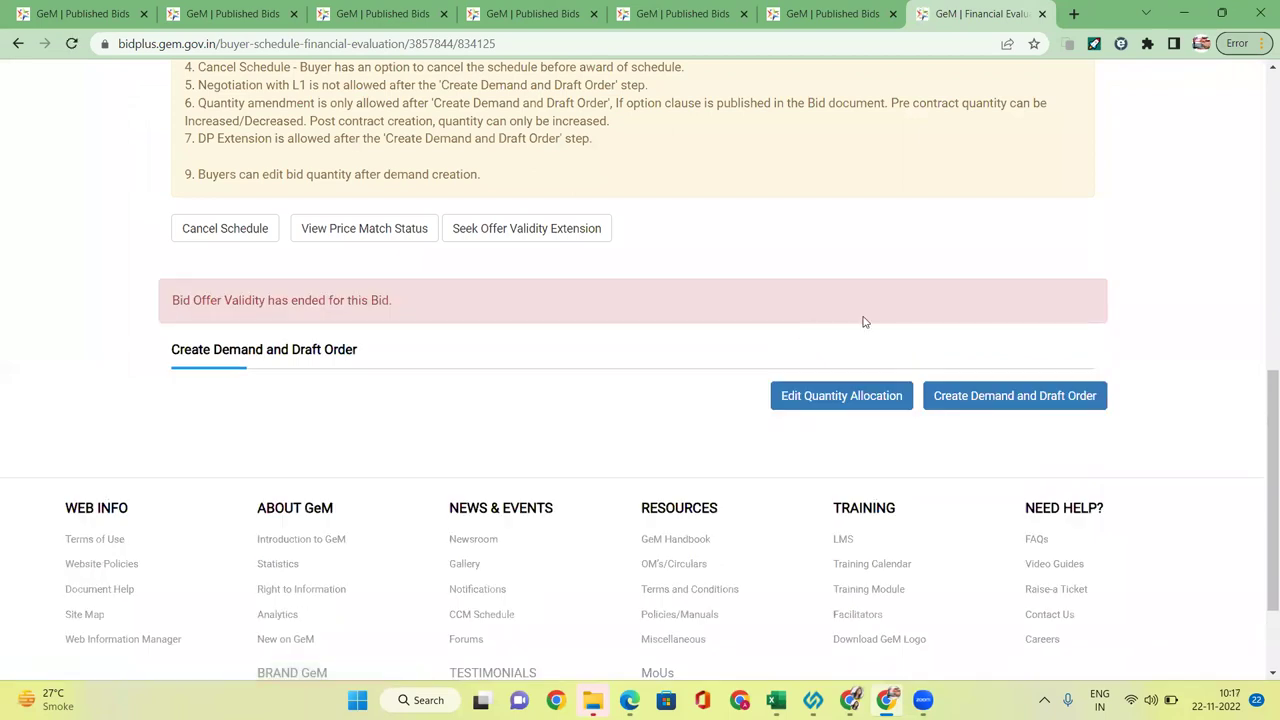
# - Create the demand and draft order for Schedule 5, confirming rate reasonability as per GFR Rule 149
pyautogui.scroll(3, 878, 303)
pyautogui.scroll(-3, 854, 397)
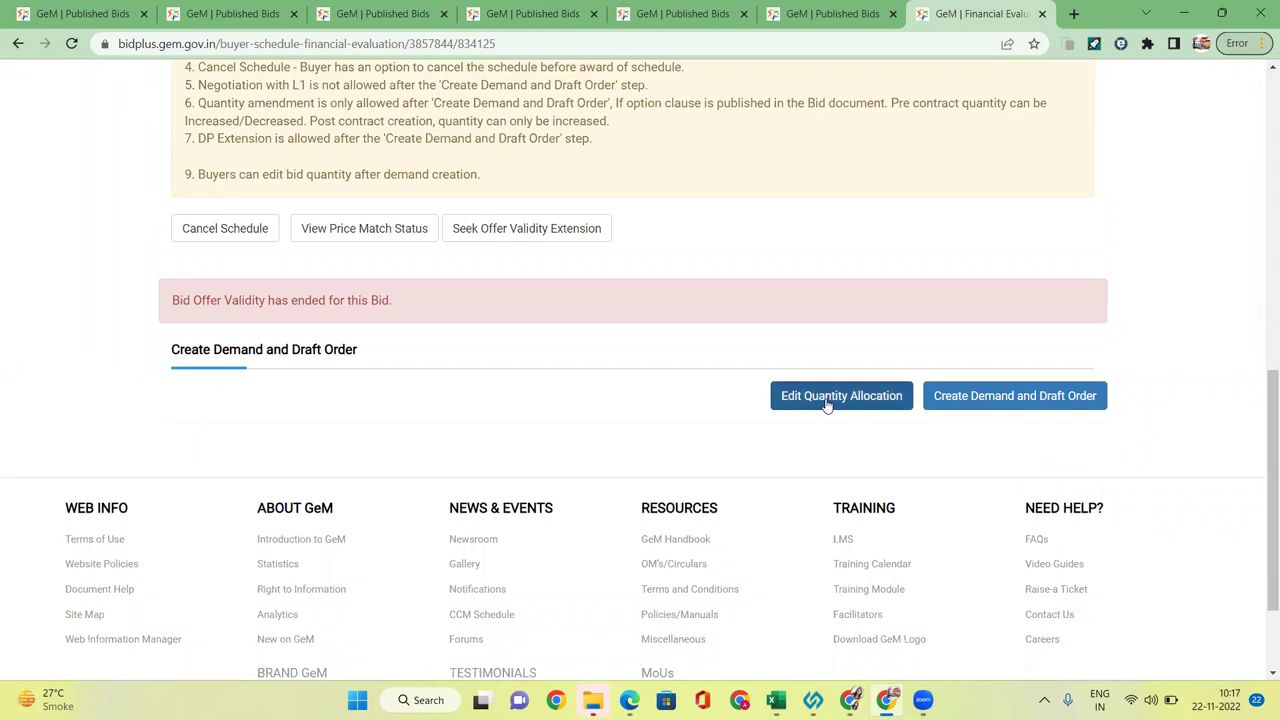
pyautogui.click(1030, 397)
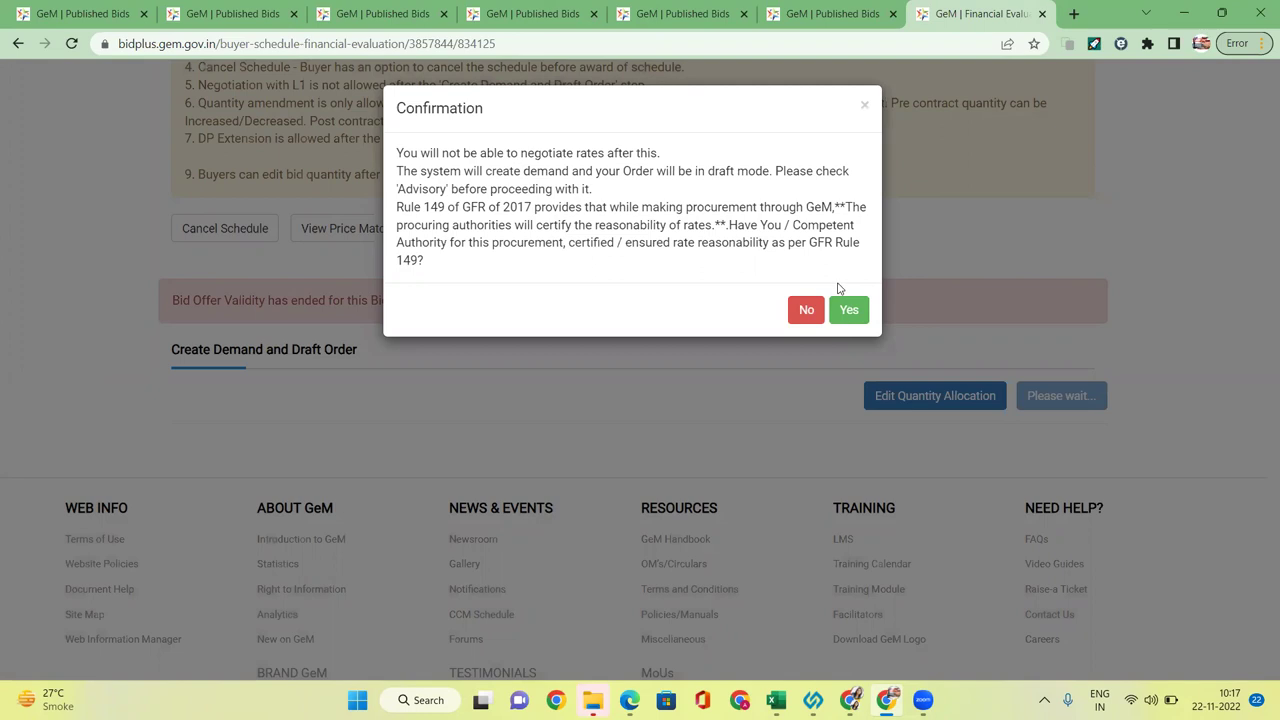
pyautogui.click(850, 311)
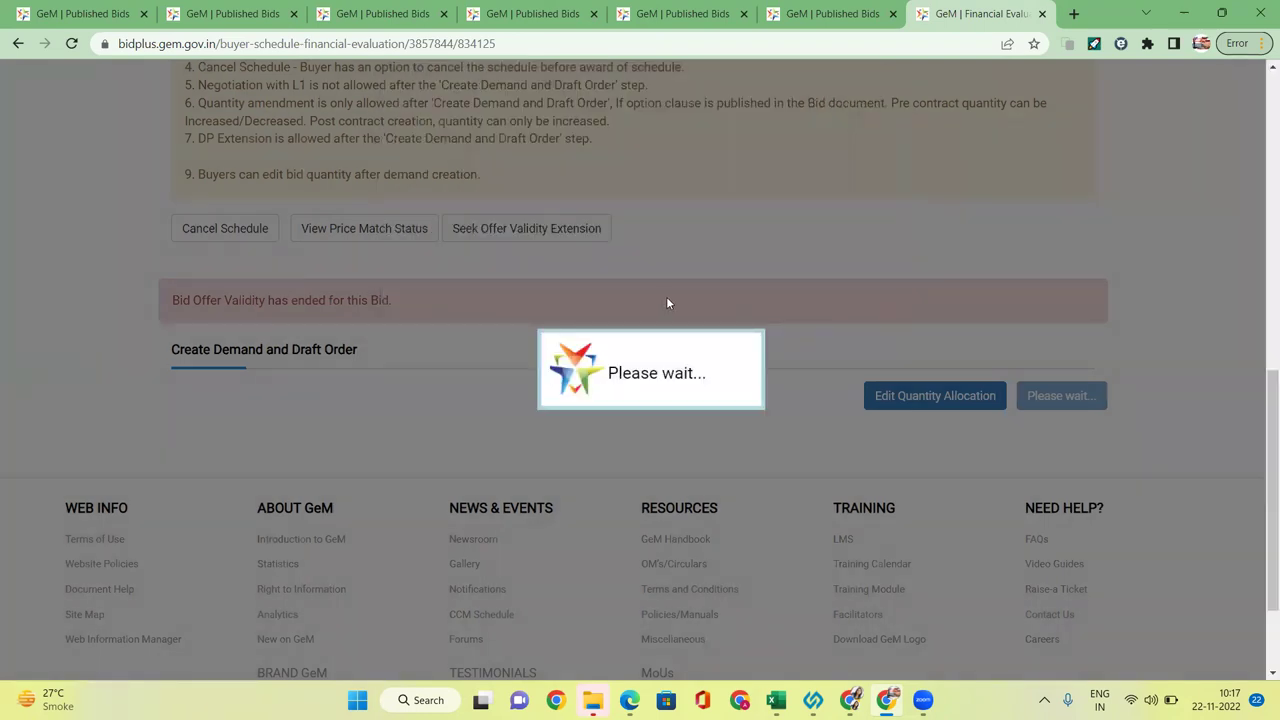
pyautogui.scroll(1, 668, 303)
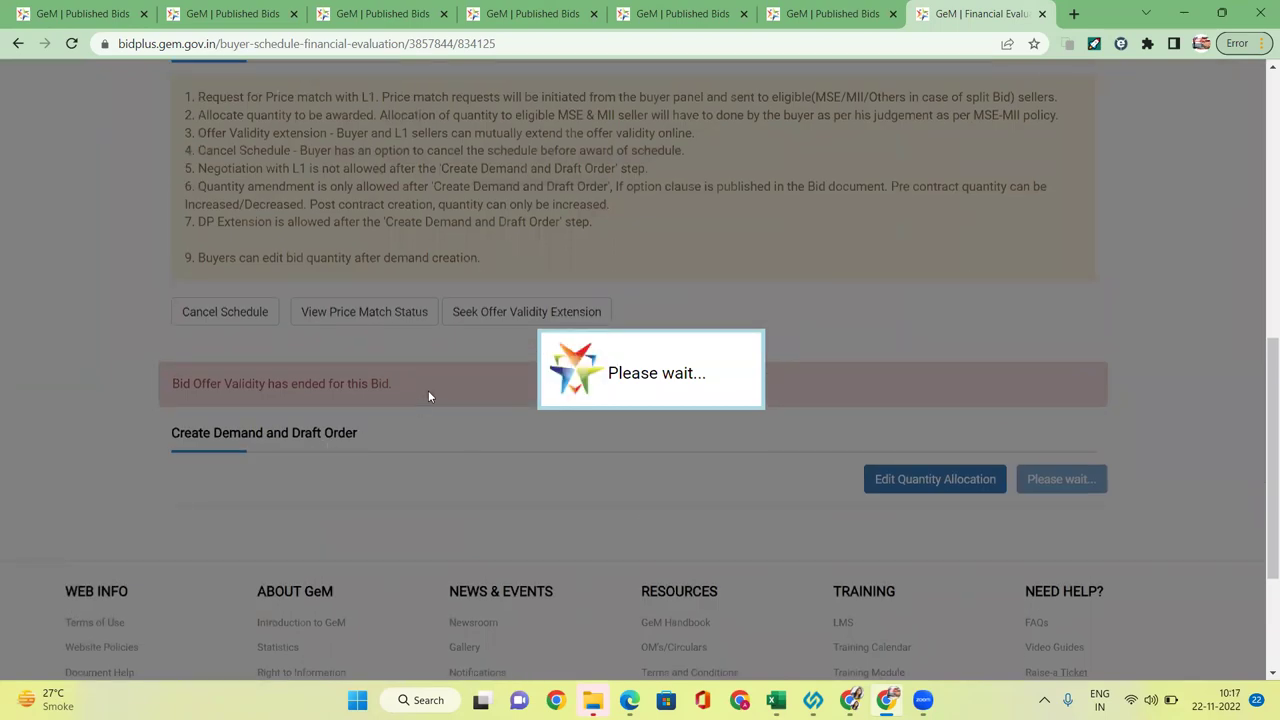
pyautogui.scroll(1, 428, 395)
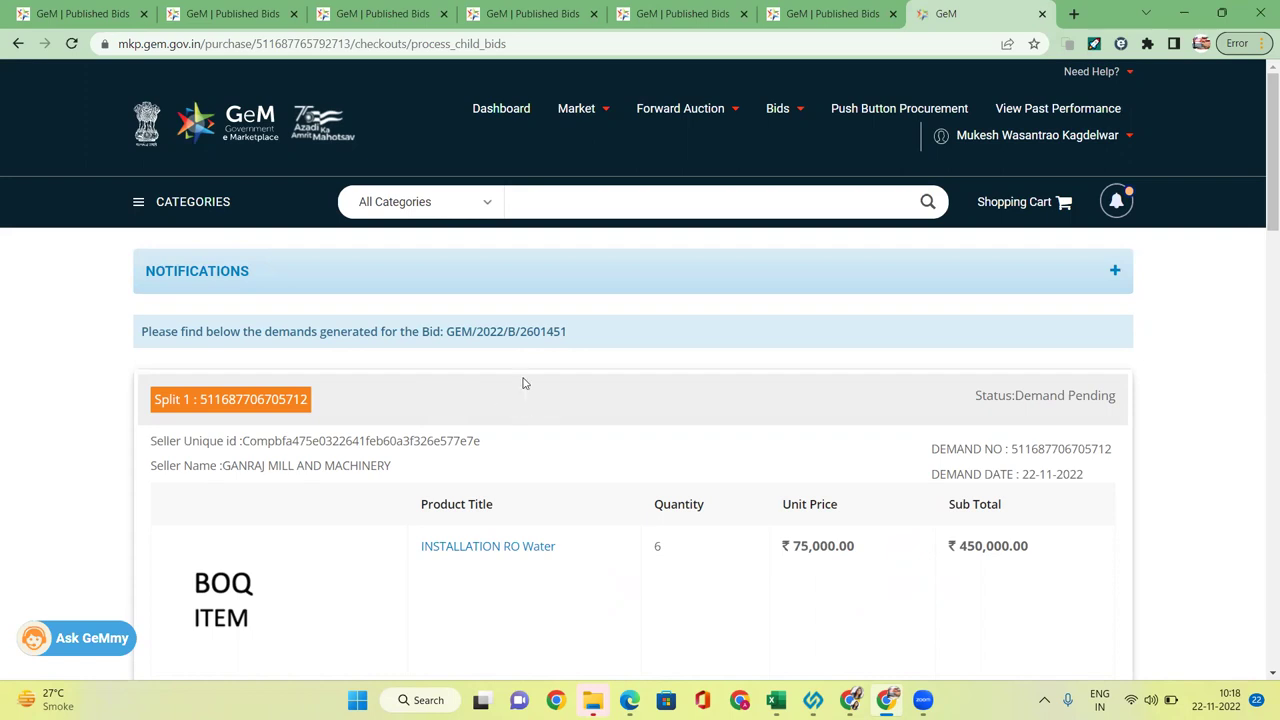
# - Review the split demands generated for the bid, checking each seller, product, quantity and demand status
pyautogui.scroll(-2, 588, 340)
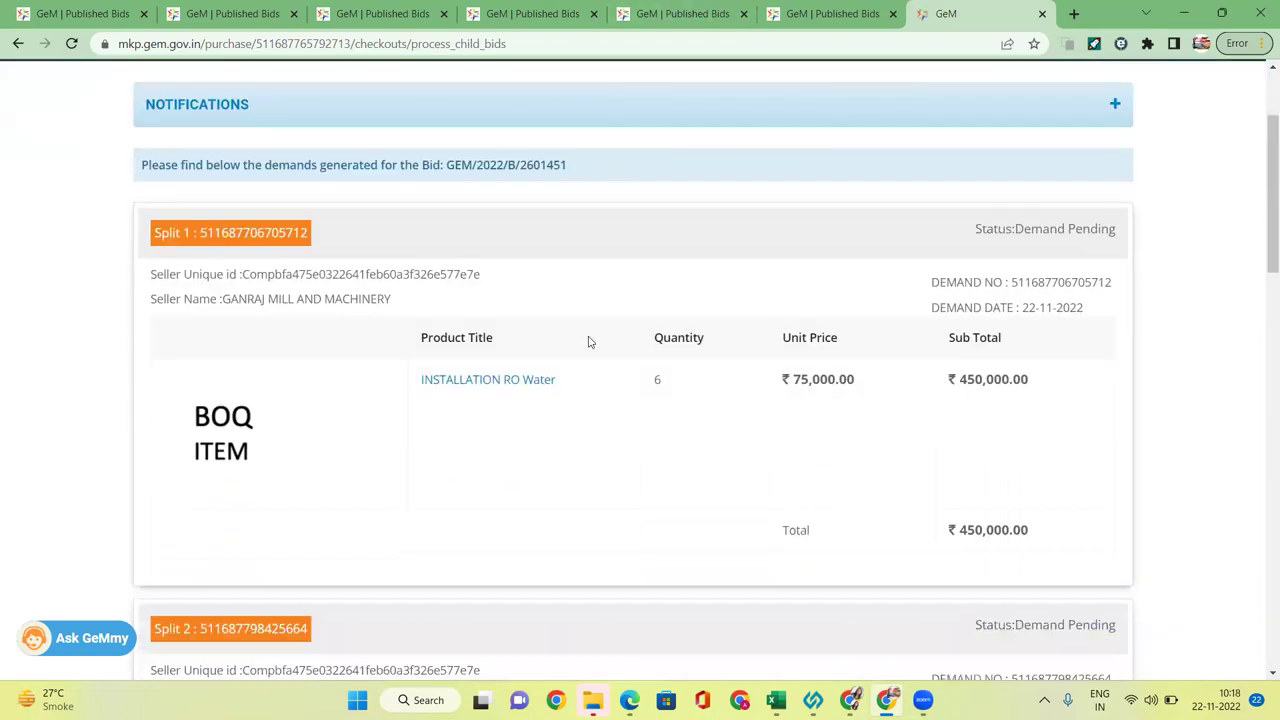
pyautogui.scroll(2, 600, 335)
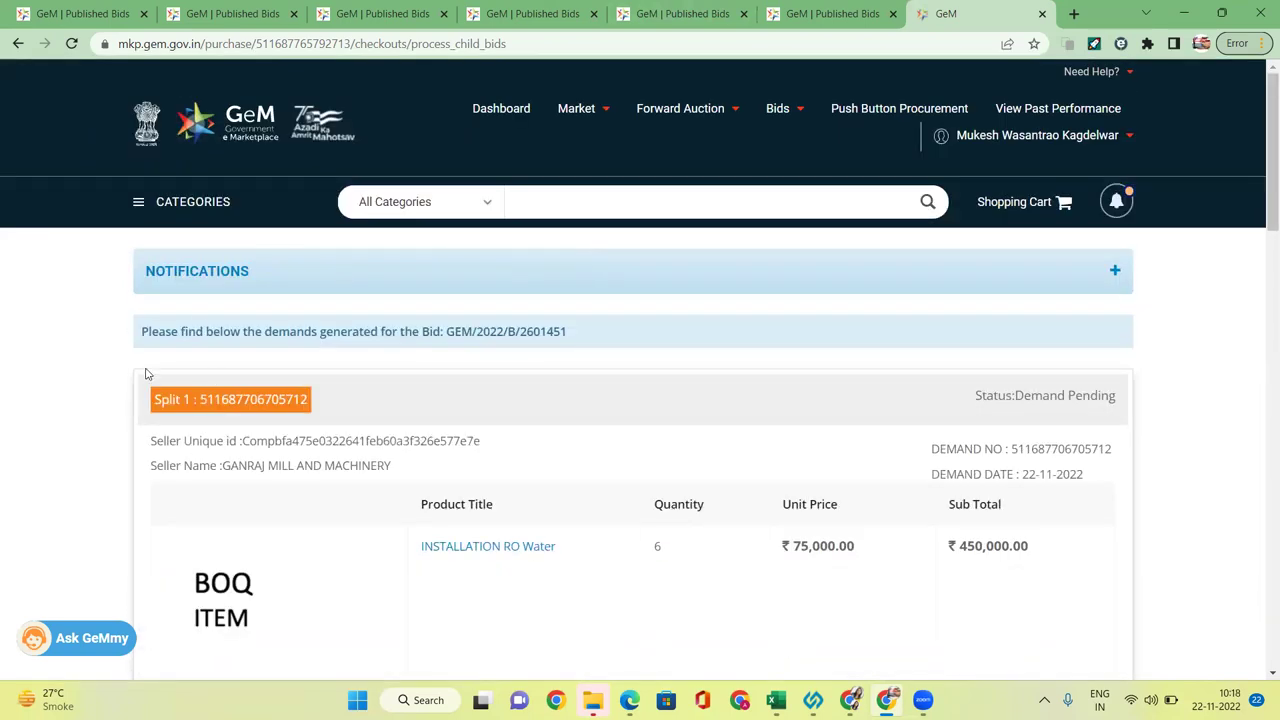
pyautogui.scroll(-2, 395, 323)
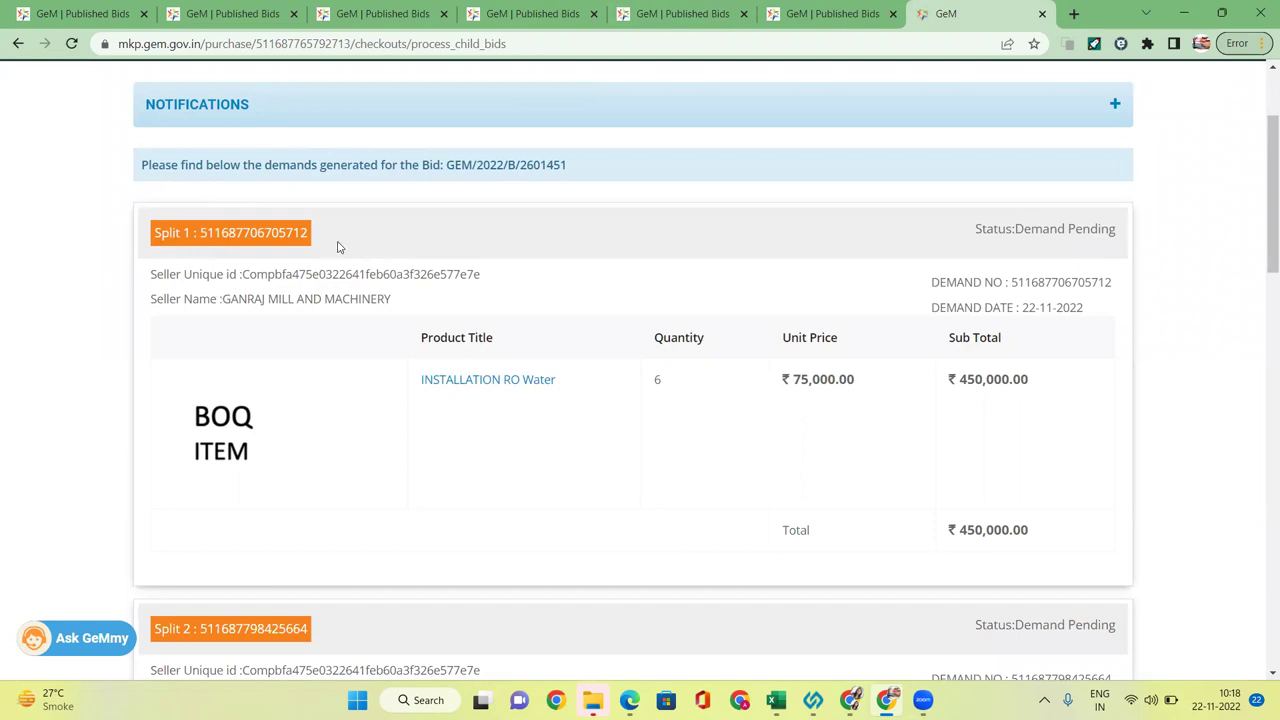
pyautogui.scroll(-6, 236, 248)
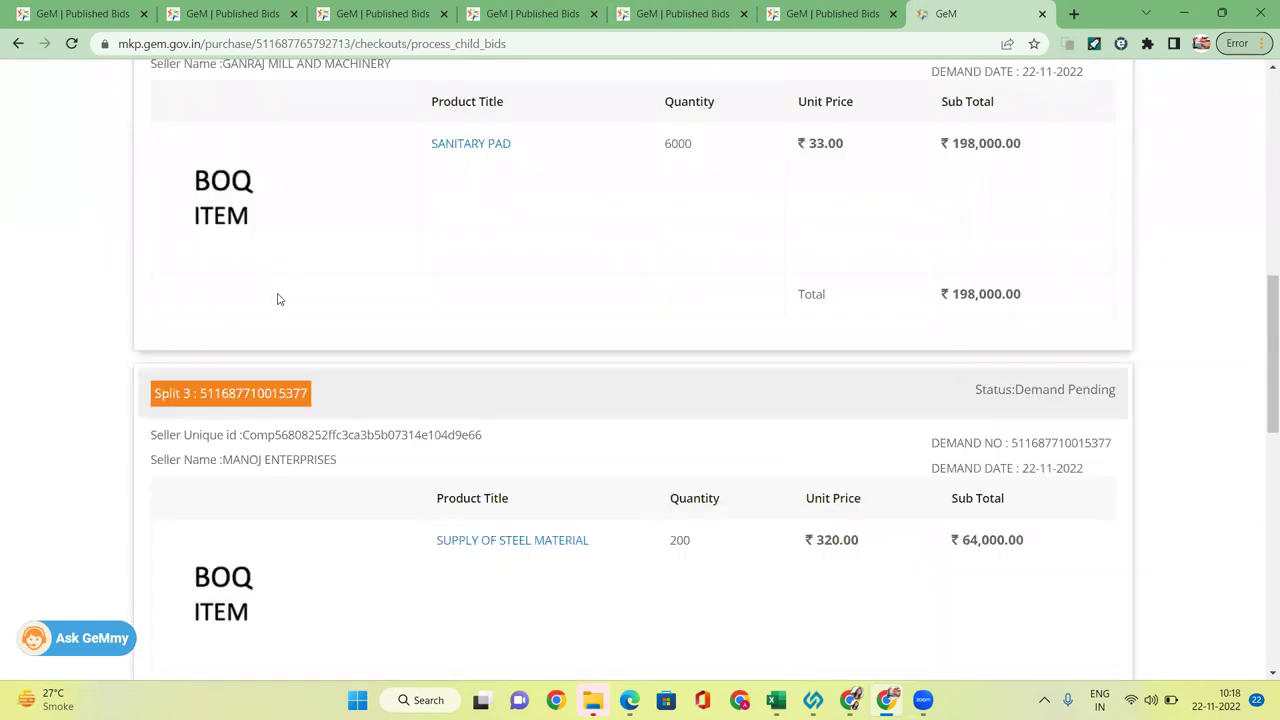
pyautogui.scroll(-6, 280, 300)
pyautogui.scroll(4, 306, 449)
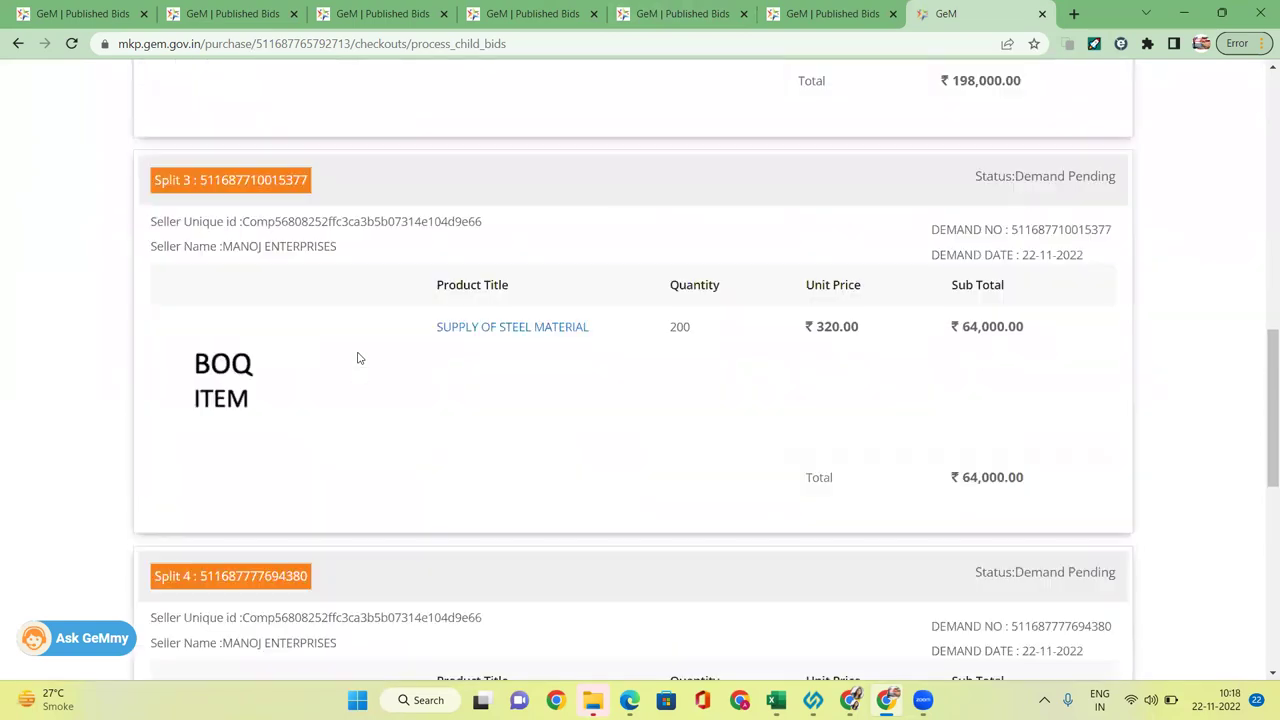
pyautogui.scroll(9, 359, 358)
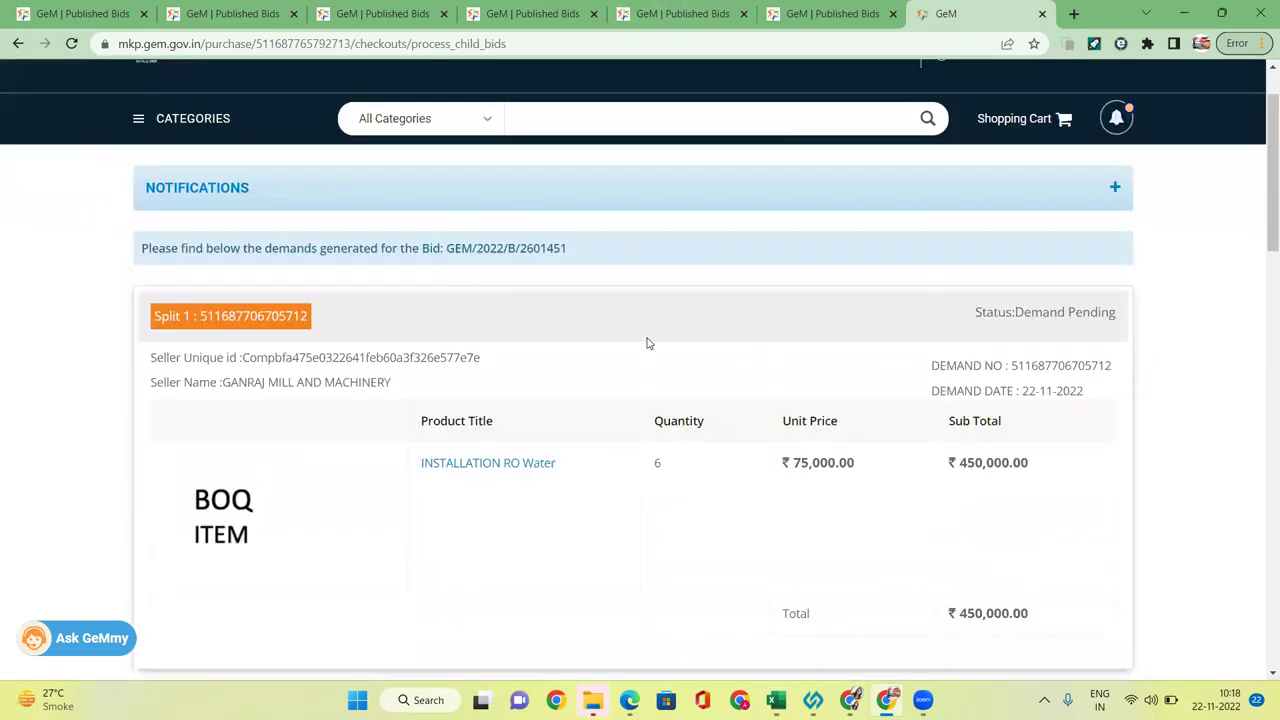
# - Open the list of all demands and check the Schedule 5 demand's product, ordered quantity and offer expiry date
pyautogui.scroll(2, 670, 370)
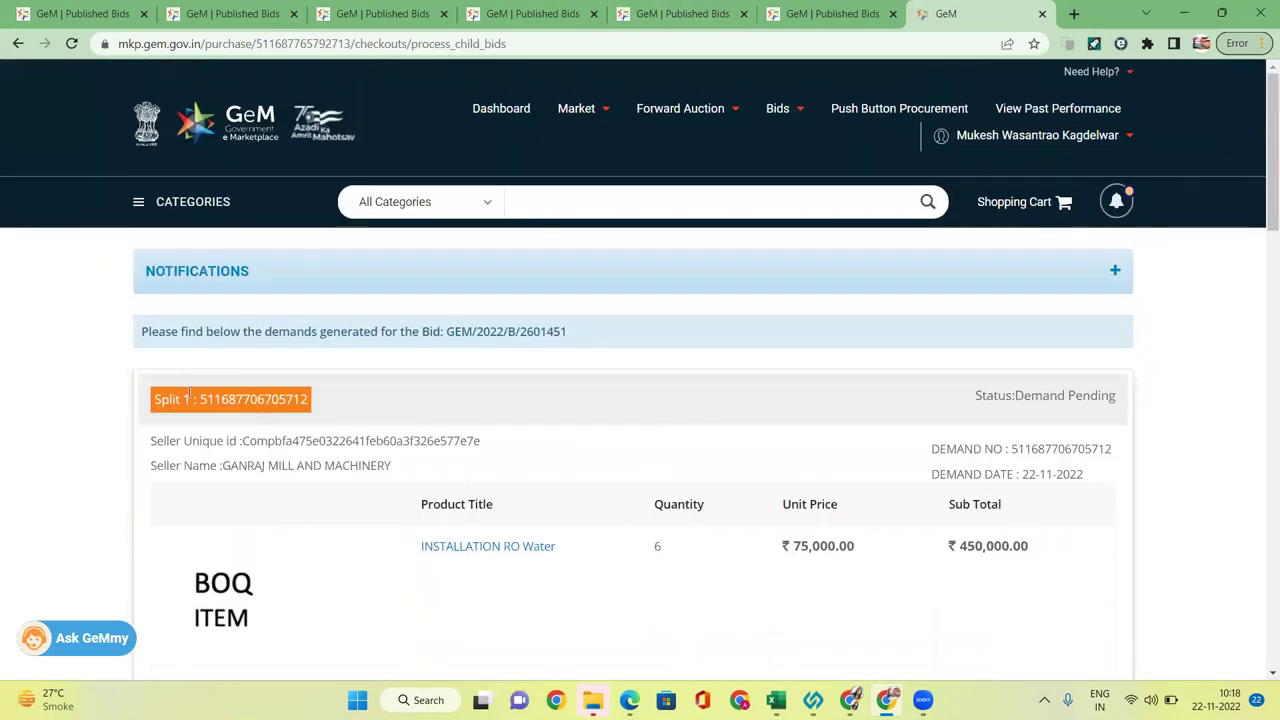
pyautogui.moveTo(412, 333); pyautogui.dragTo(629, 343)
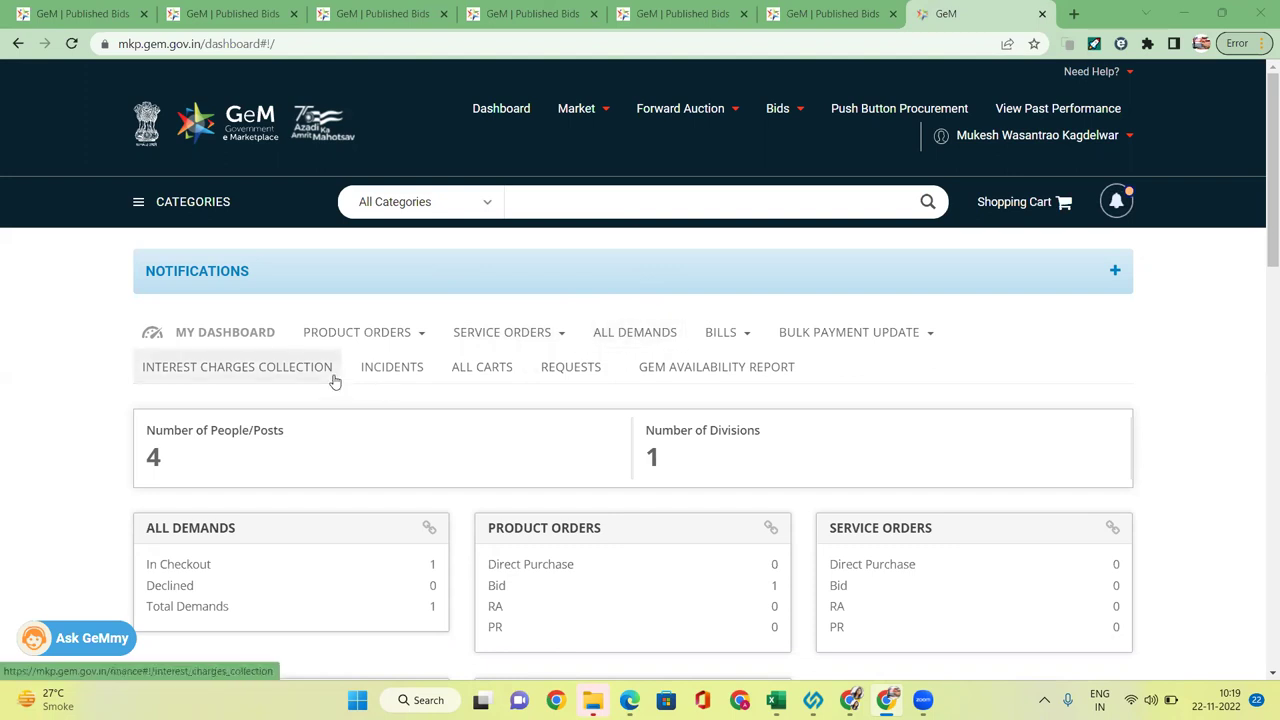
pyautogui.click(632, 338)
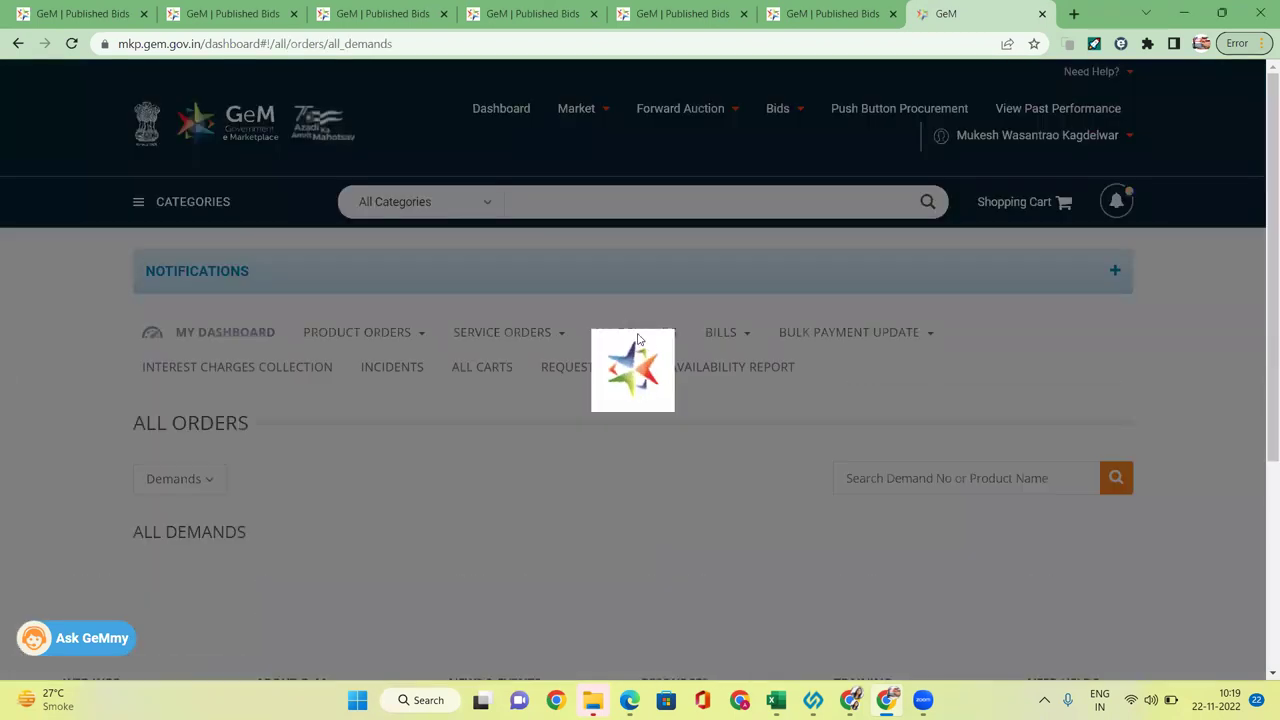
pyautogui.scroll(-3, 586, 377)
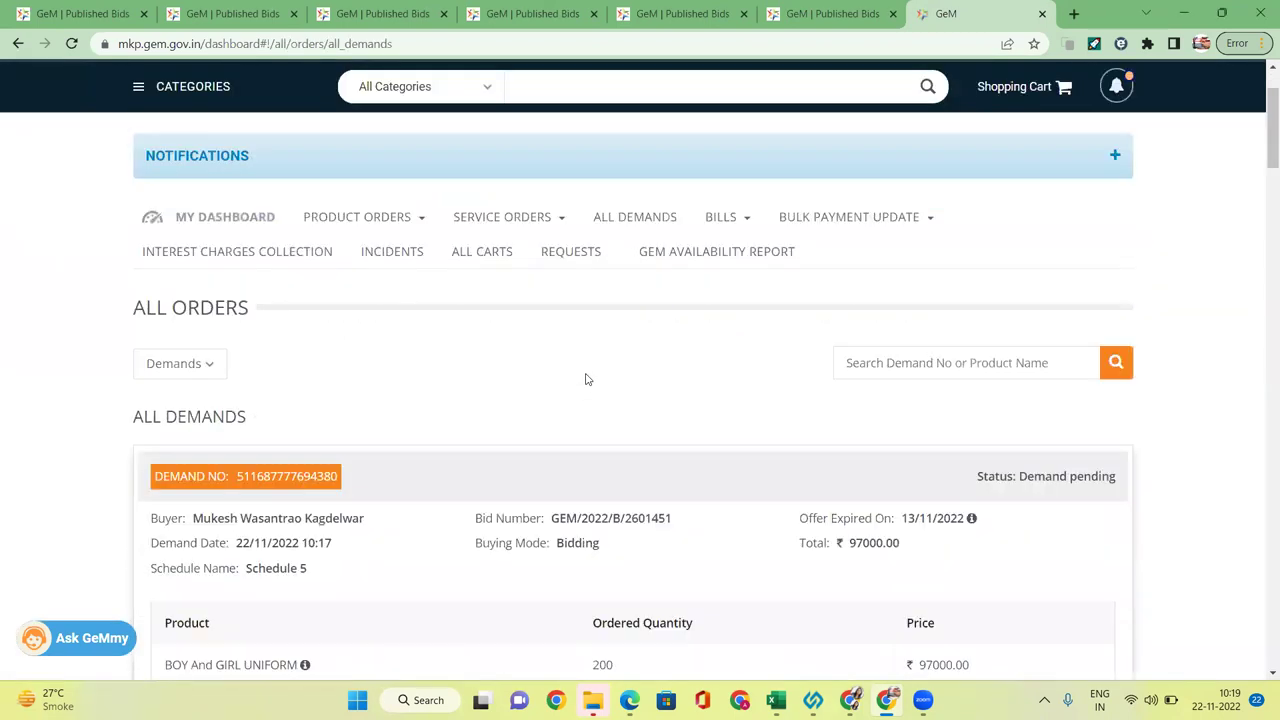
pyautogui.moveTo(164, 447); pyautogui.dragTo(298, 447)
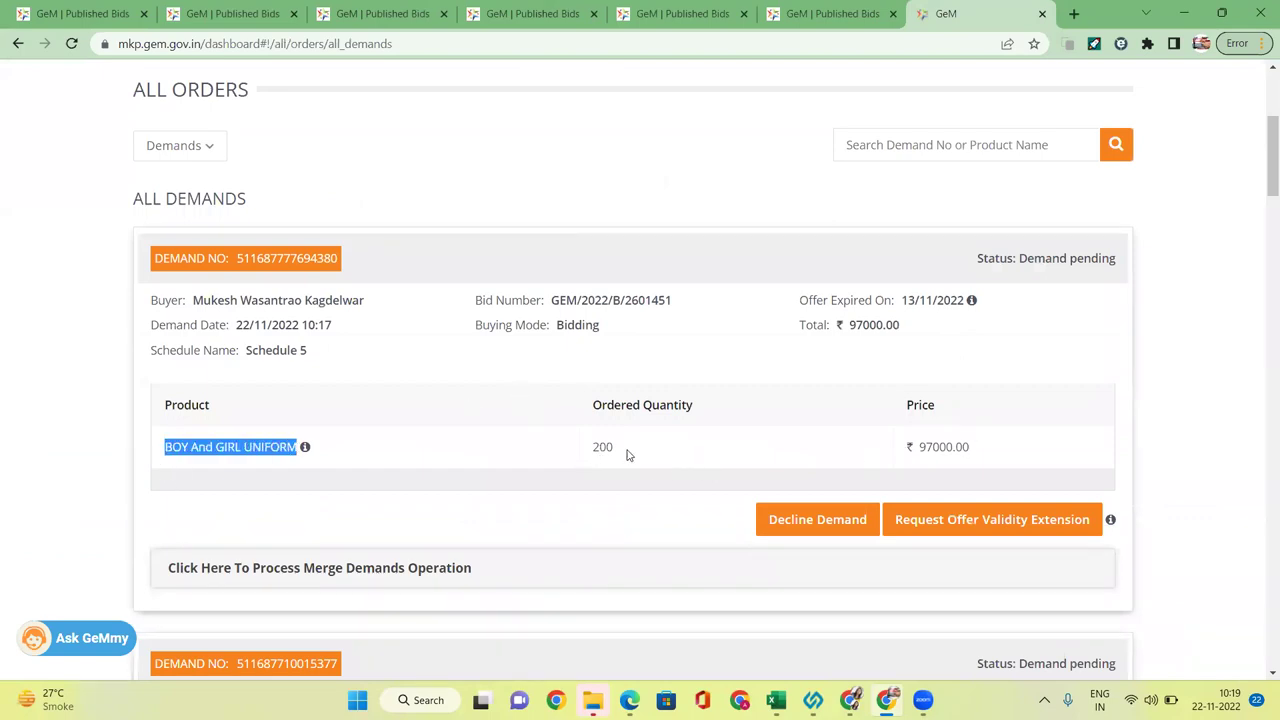
pyautogui.moveTo(628, 455); pyautogui.dragTo(597, 447)
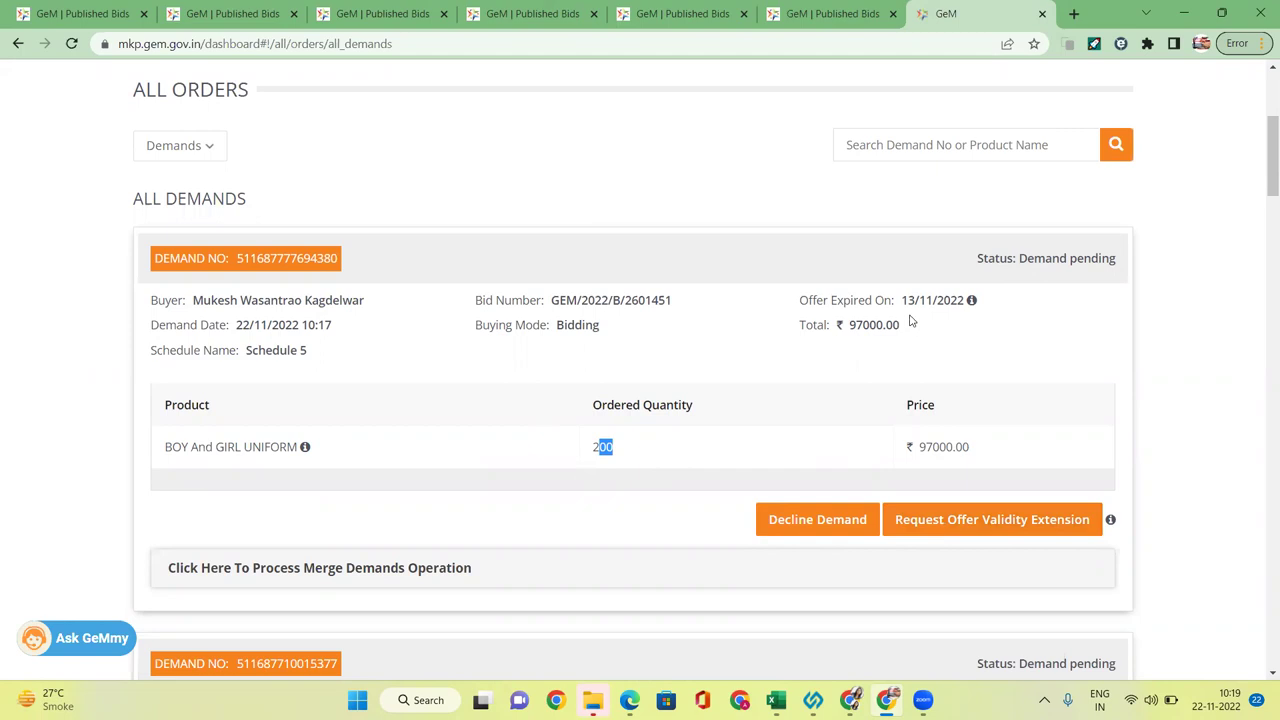
pyautogui.moveTo(907, 303); pyautogui.dragTo(958, 302)
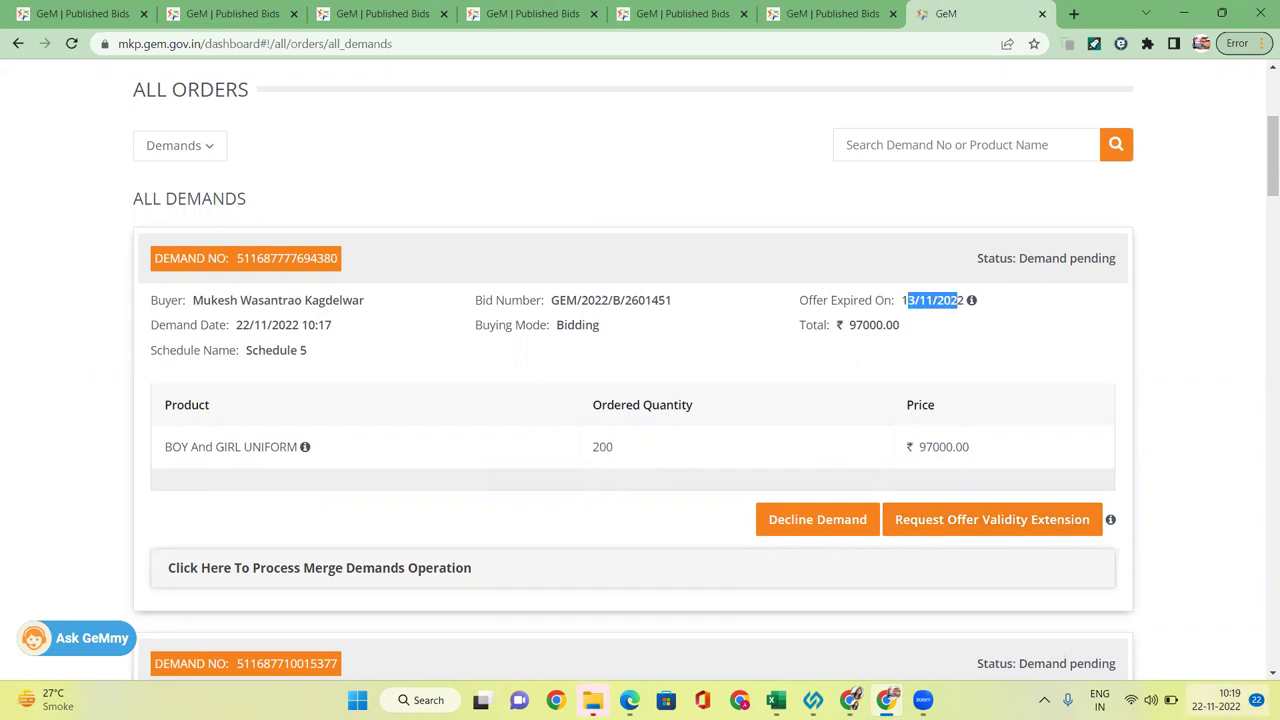
# - Request an offer validity extension for the Schedule 5 BOY And GIRL UNIFORM demand with new expiry date 2022-11-30
pyautogui.click(992, 522)
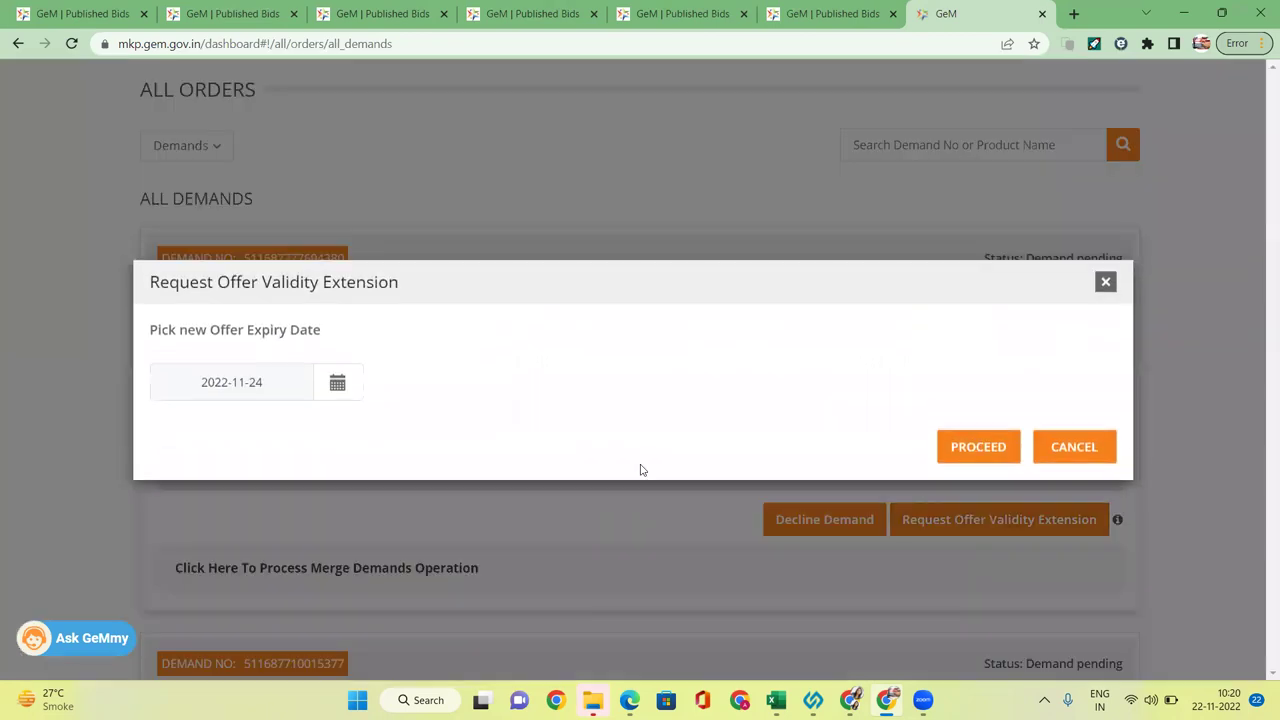
pyautogui.click(336, 386)
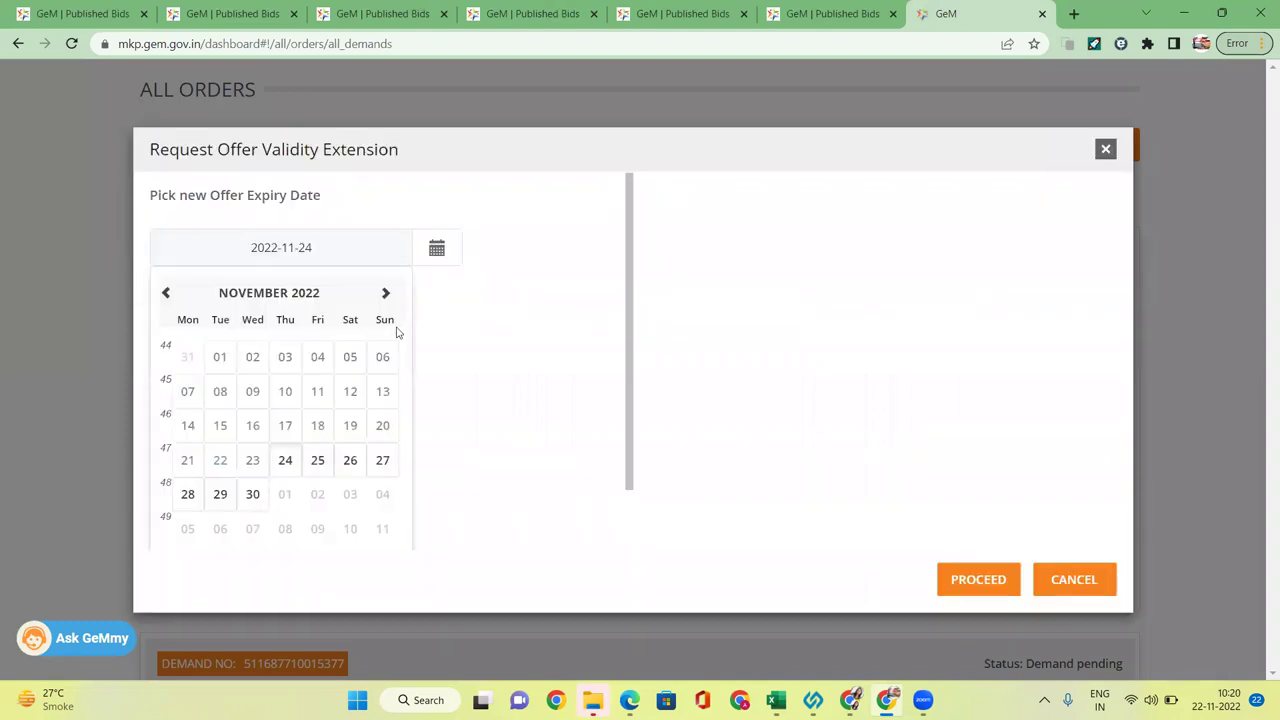
pyautogui.click(253, 495)
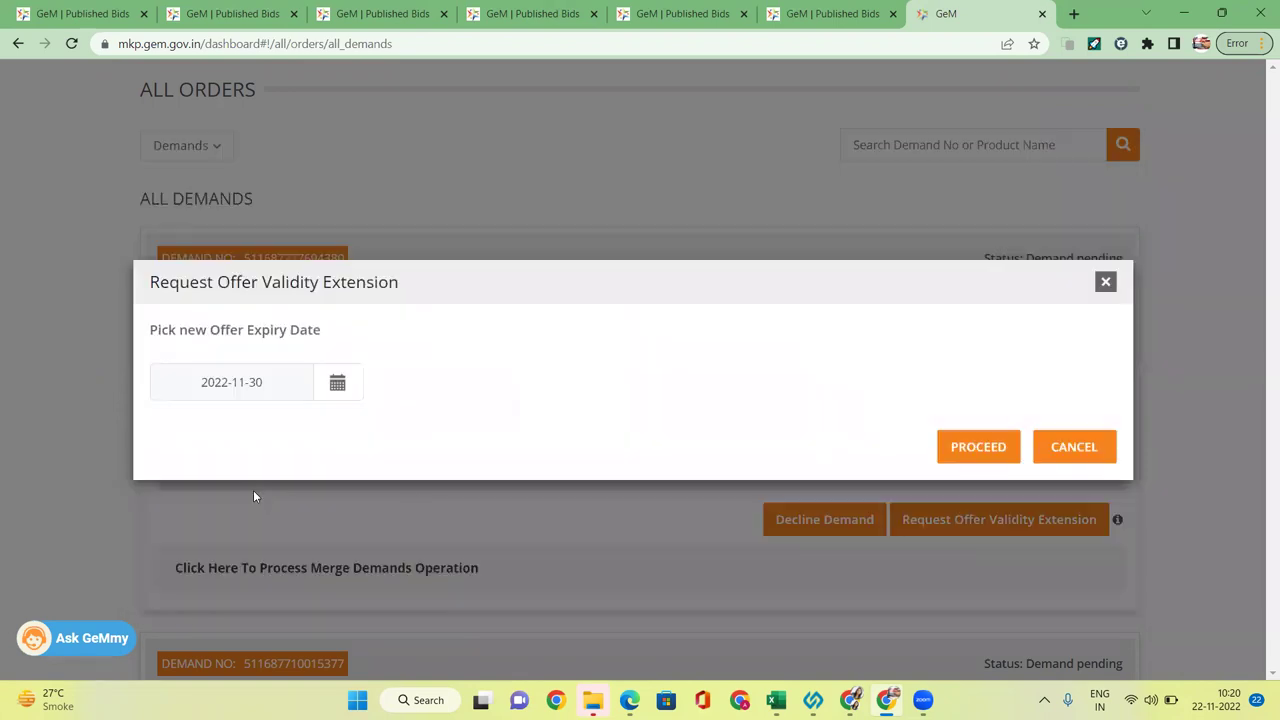
pyautogui.click(977, 446)
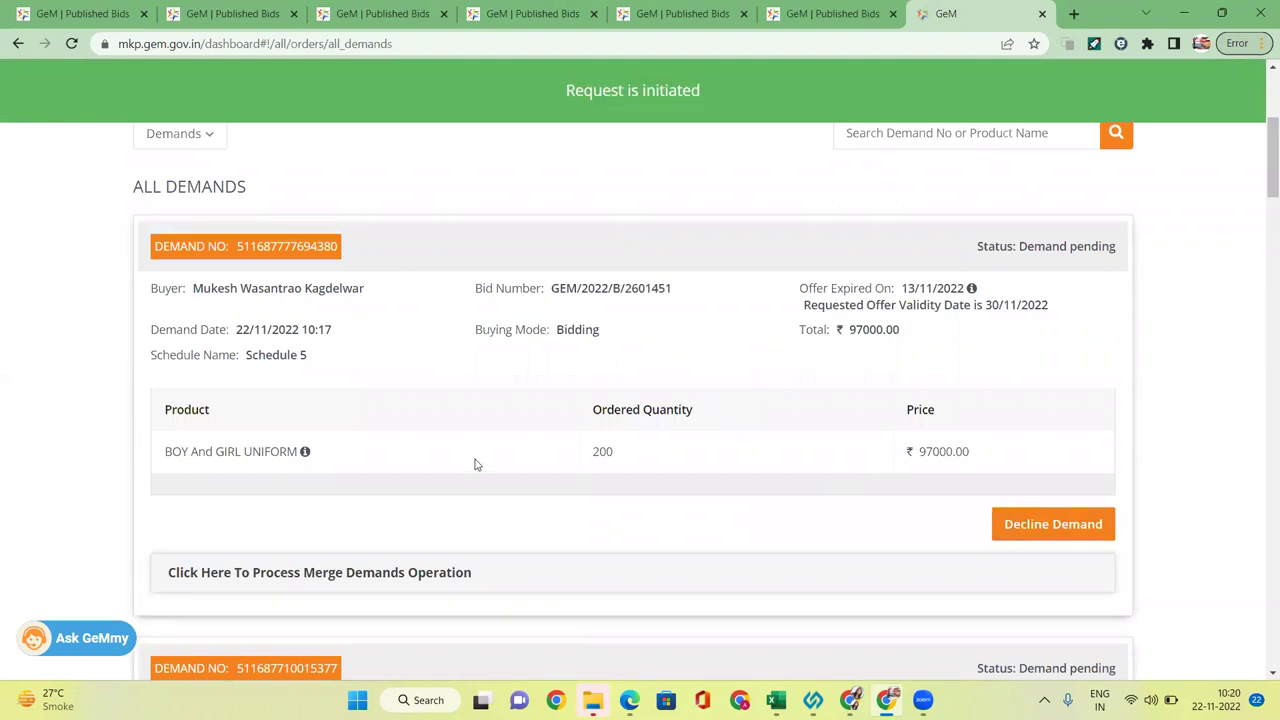
# - Request an offer validity extension to 2022-11-30 for the Schedule 3 SUPPLY OF STEEL MATERIAL demand
pyautogui.scroll(-4, 560, 500)
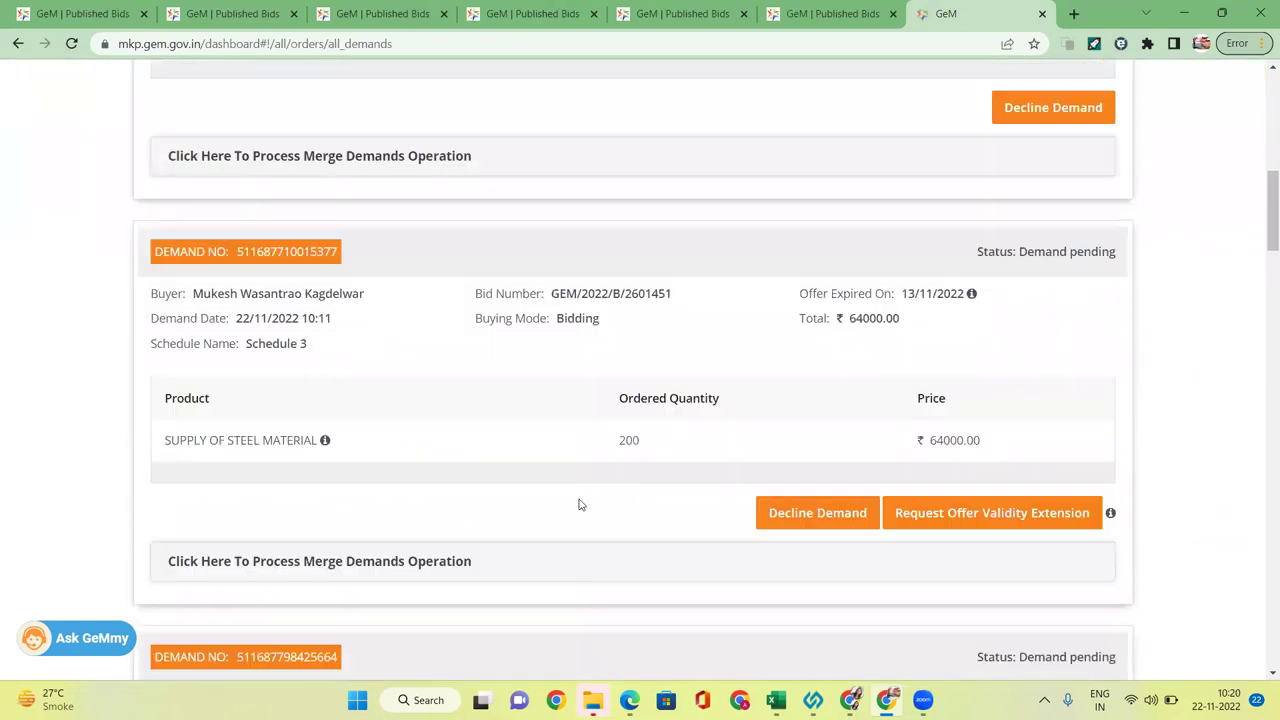
pyautogui.scroll(2, 722, 368)
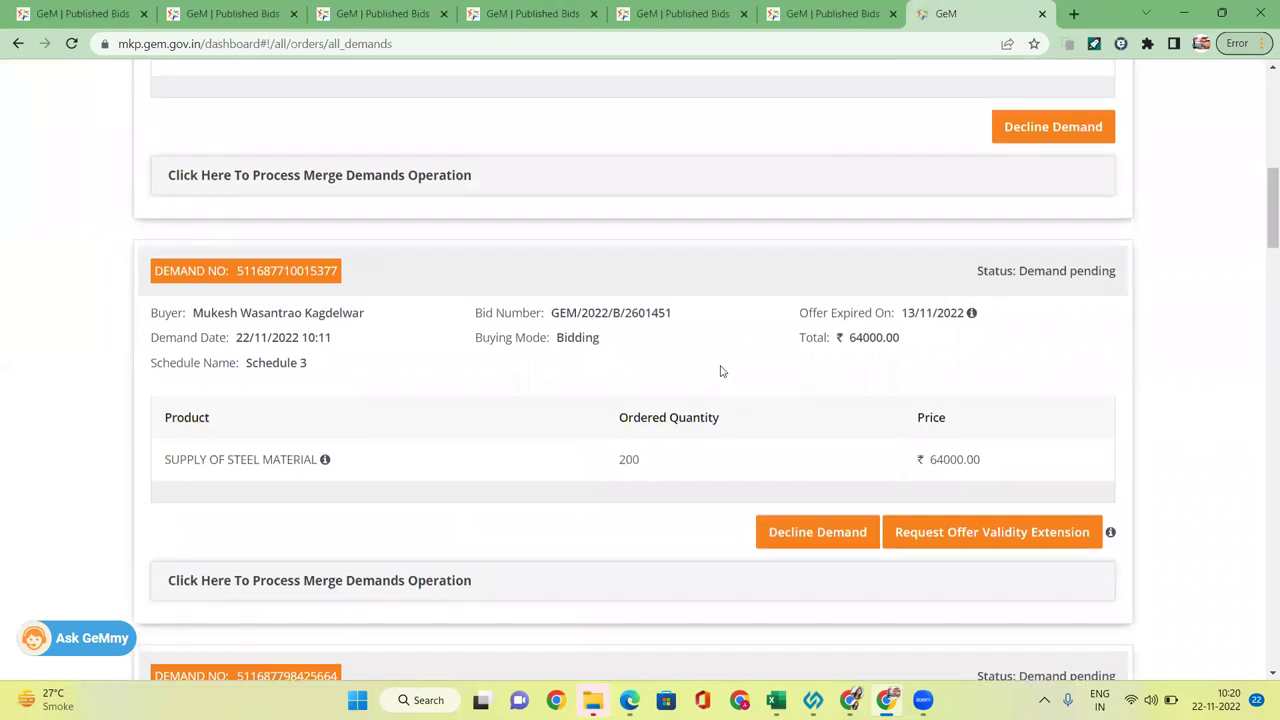
pyautogui.scroll(-2, 840, 447)
pyautogui.click(997, 517)
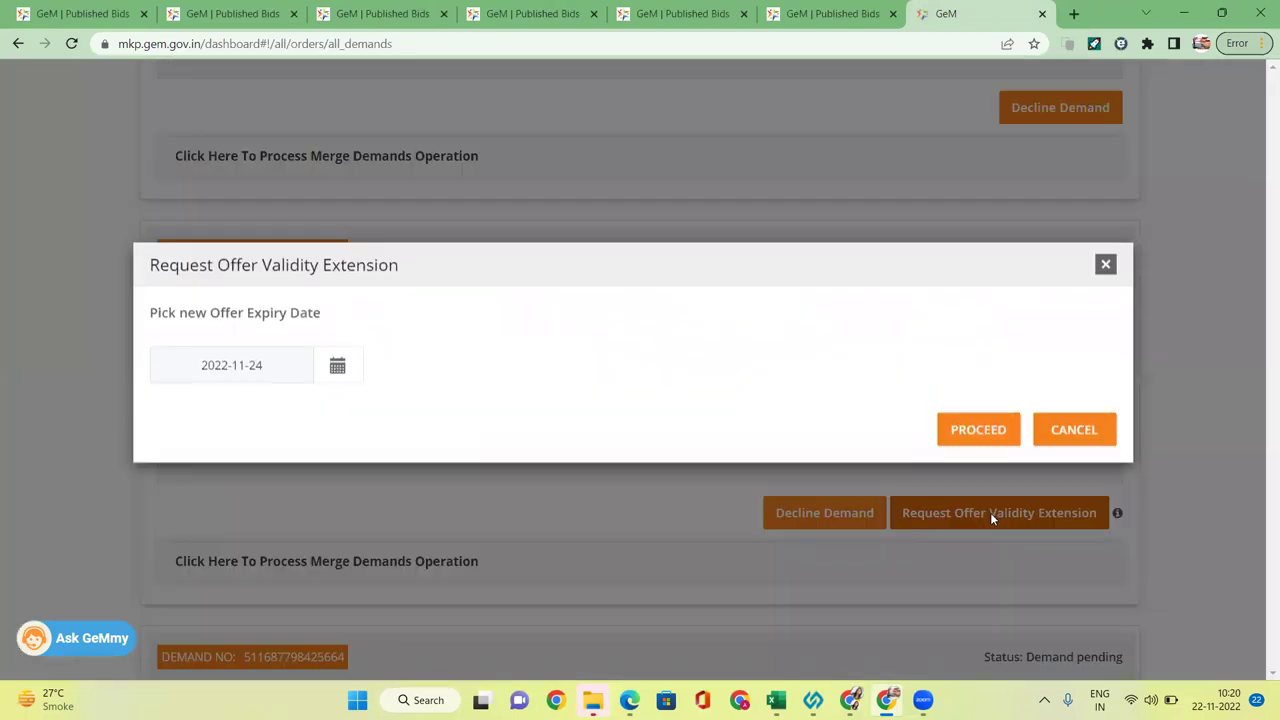
pyautogui.click(336, 388)
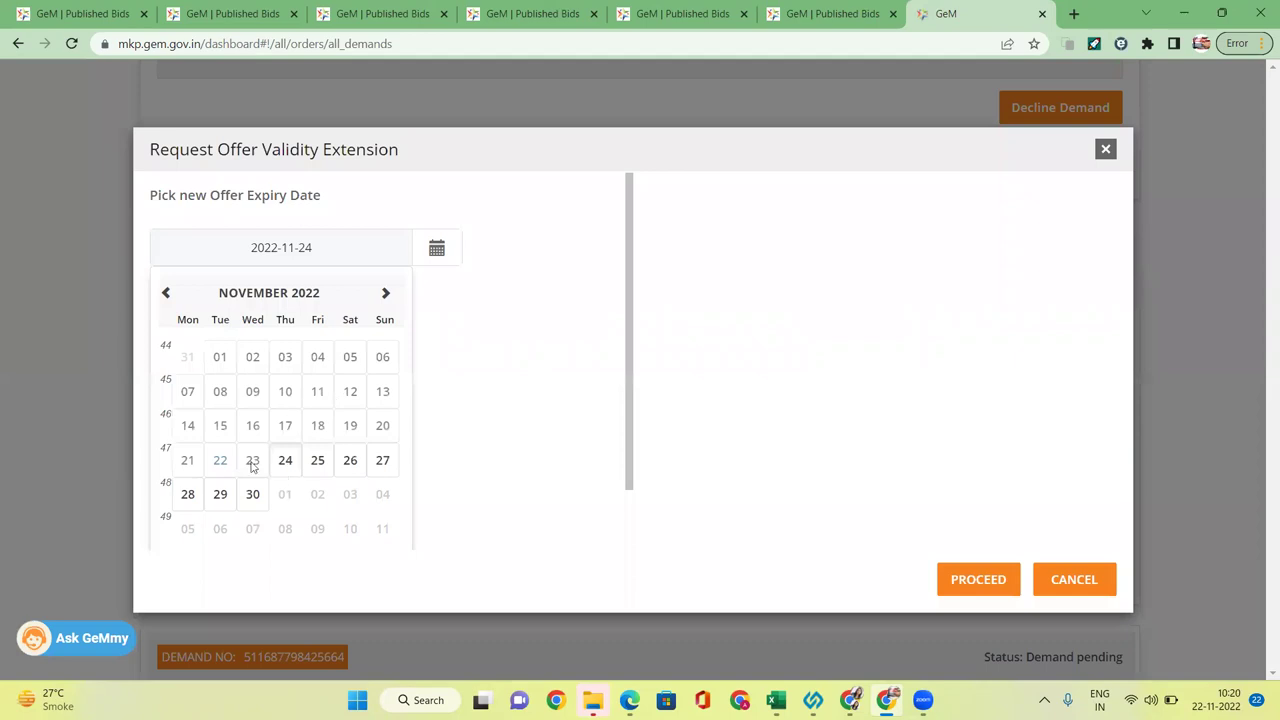
pyautogui.click(253, 494)
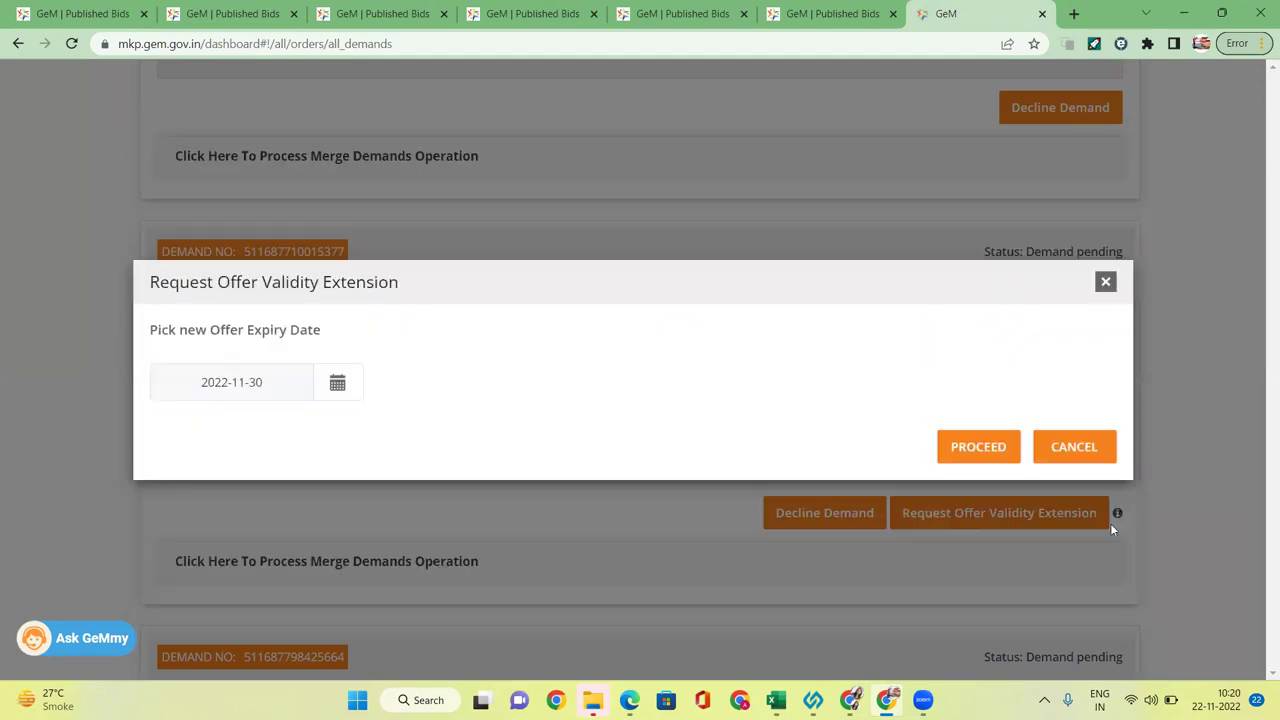
pyautogui.click(975, 448)
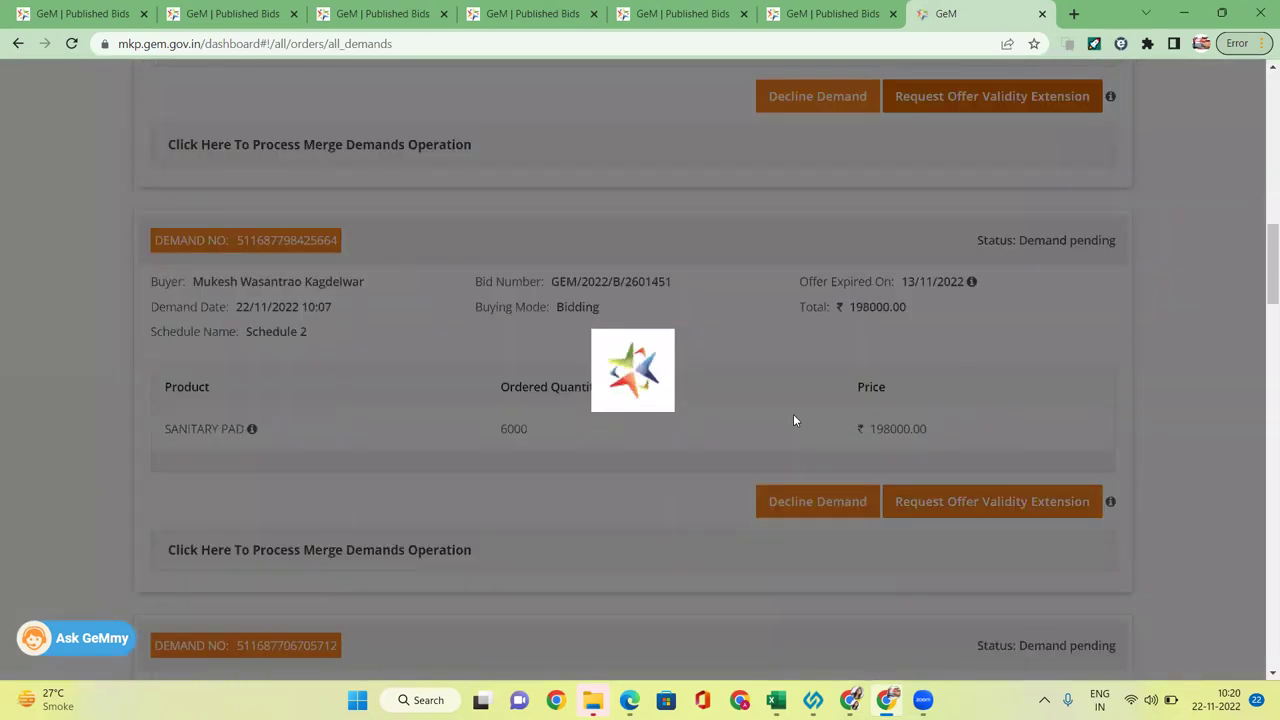
# - Request an offer validity extension to 2022-11-30 for the Schedule 2 SANITARY PAD demand
pyautogui.scroll(-1, 851, 408)
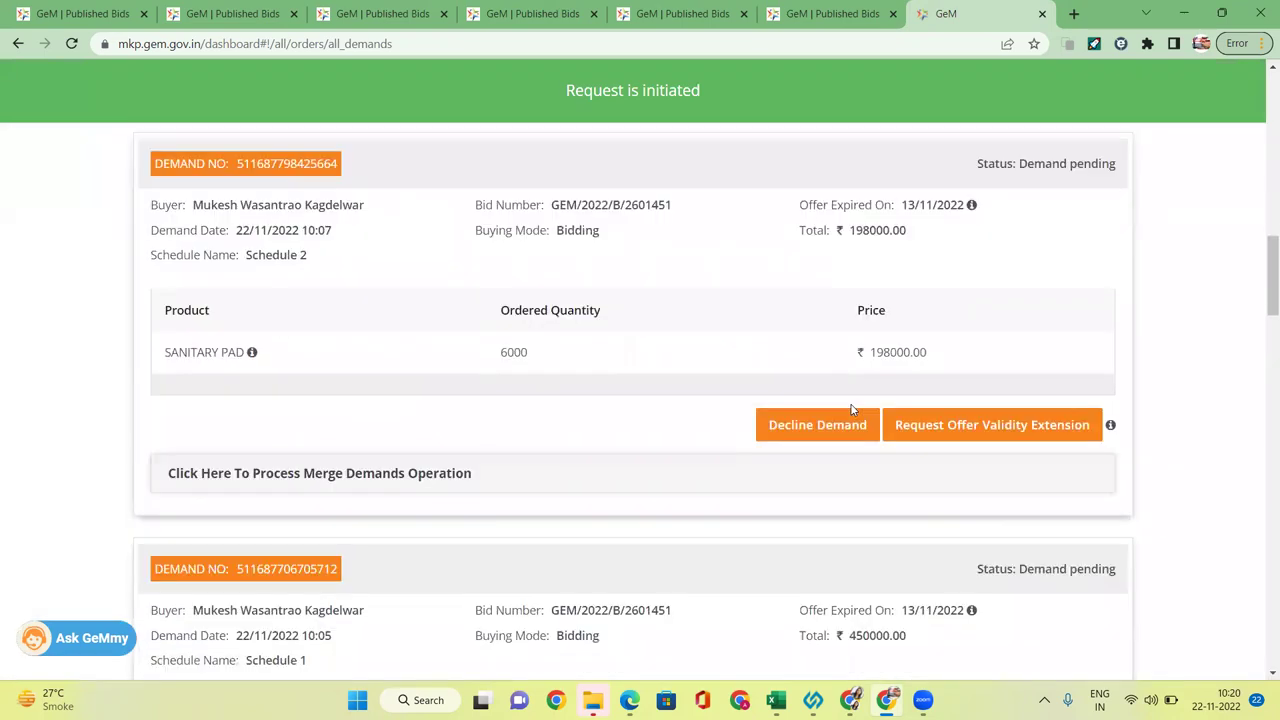
pyautogui.click(994, 423)
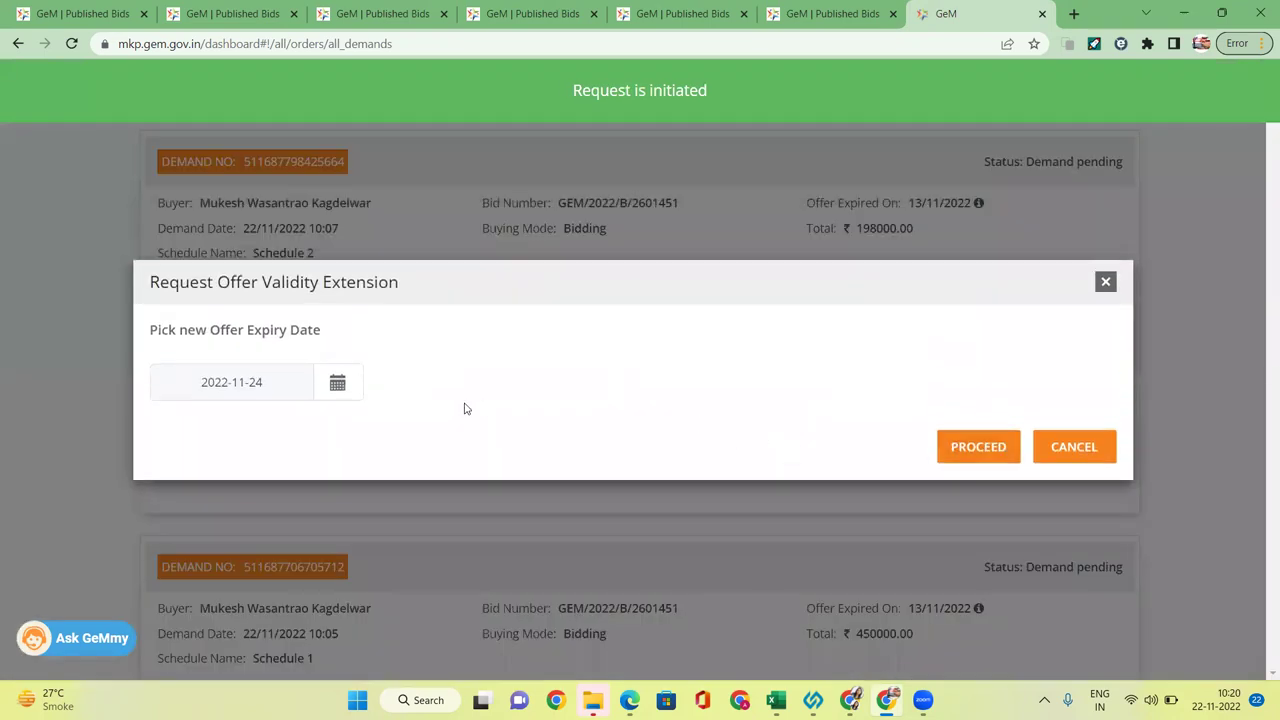
pyautogui.click(345, 385)
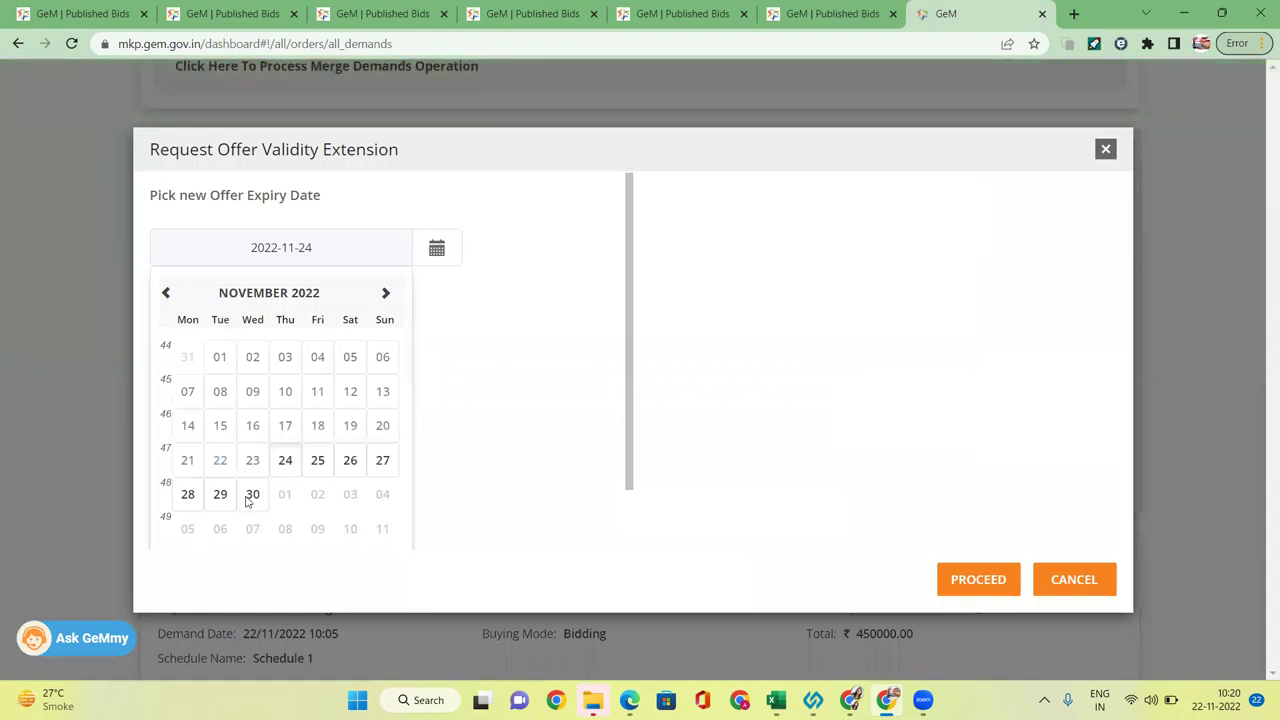
pyautogui.click(252, 494)
pyautogui.click(962, 452)
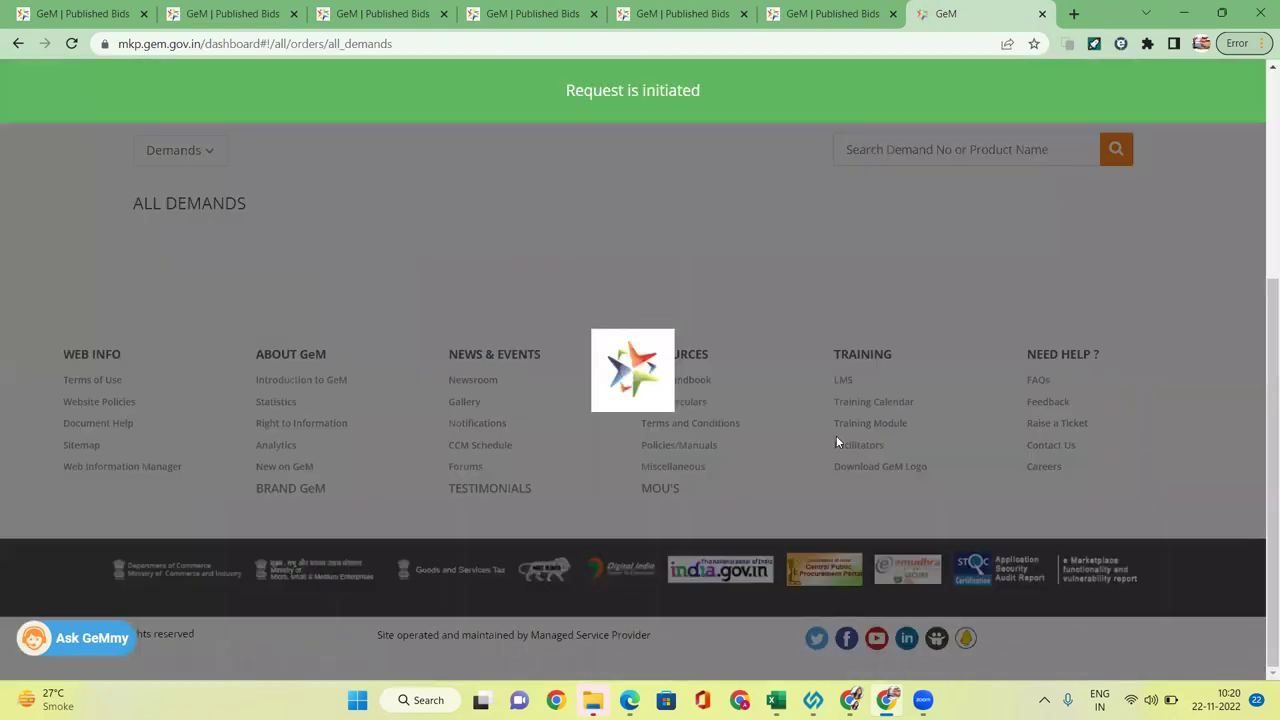
# - Request an offer validity extension to 2022-11-30 for the Schedule 1 INSTALLATION RO Water demand
pyautogui.scroll(-5, 845, 455)
pyautogui.scroll(-9, 852, 470)
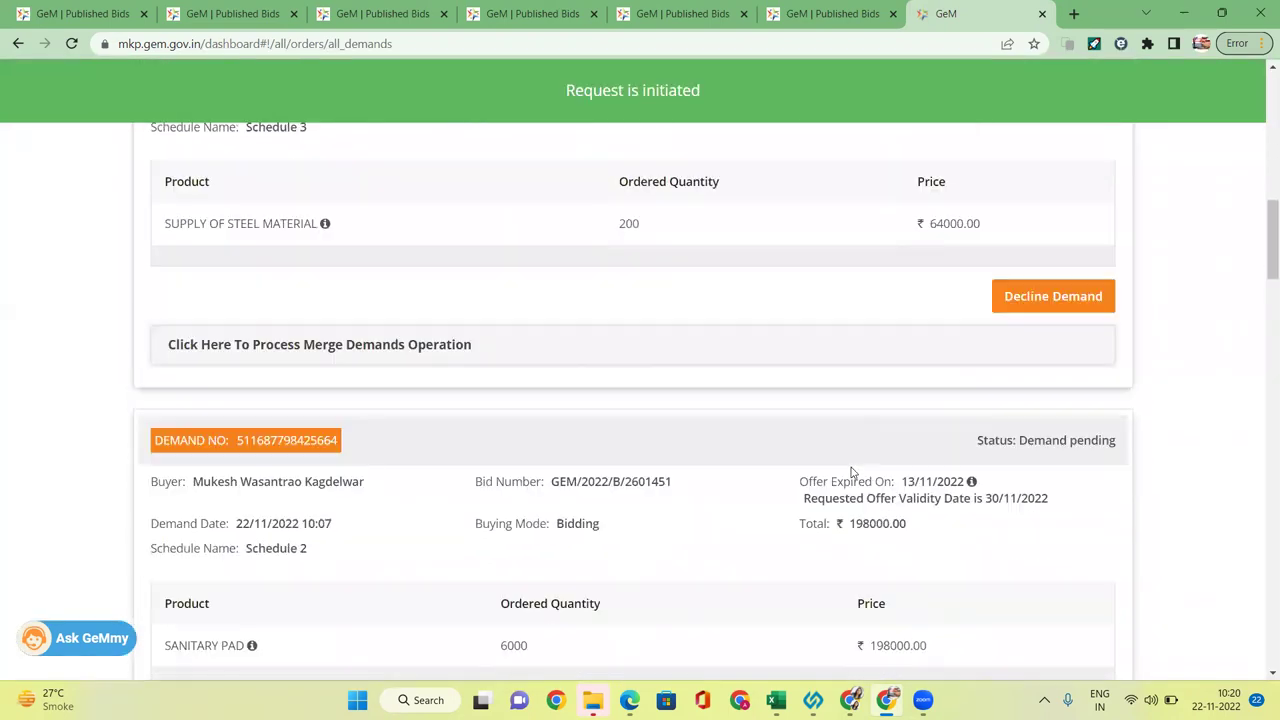
pyautogui.scroll(-1, 1030, 500)
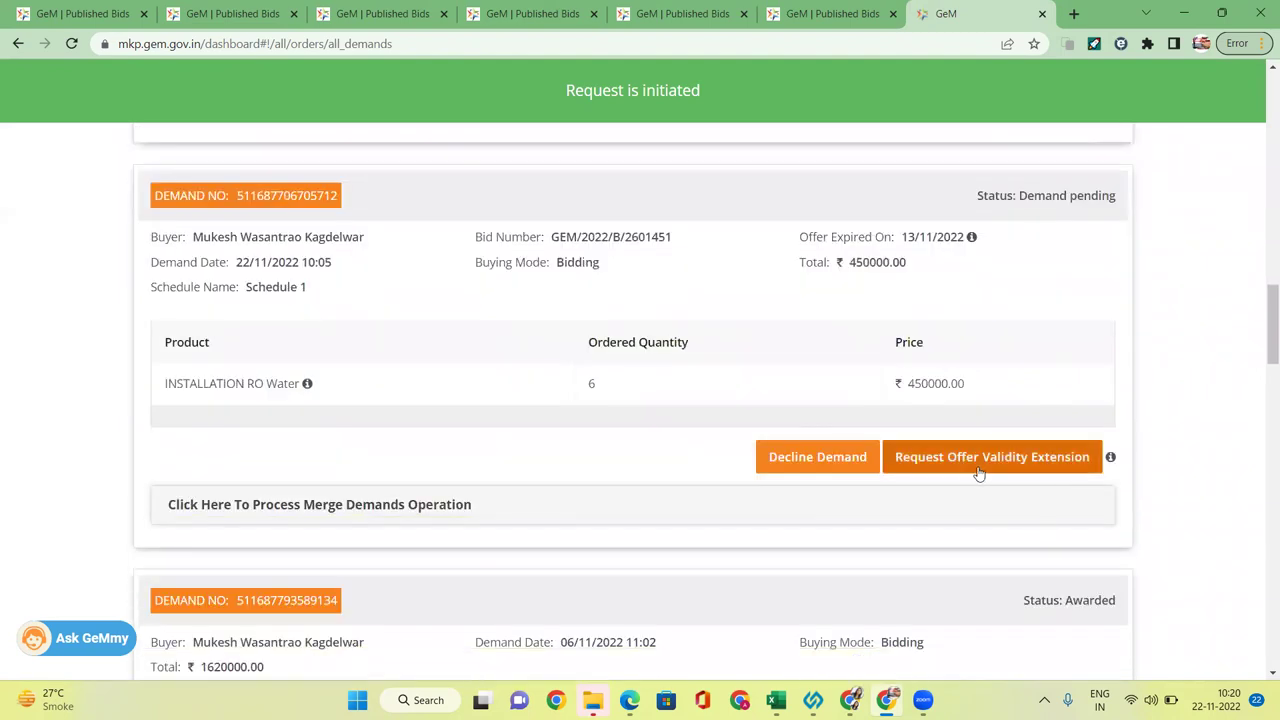
pyautogui.click(1008, 470)
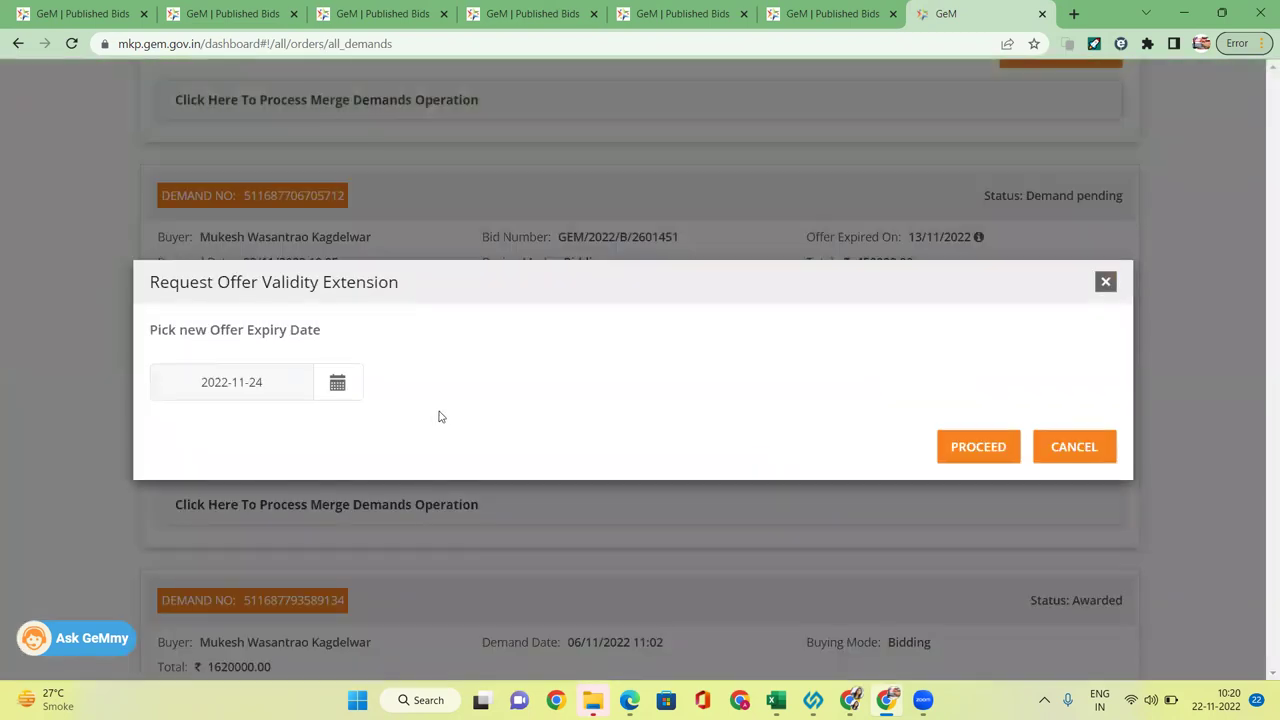
pyautogui.click(355, 389)
pyautogui.click(238, 495)
pyautogui.click(966, 448)
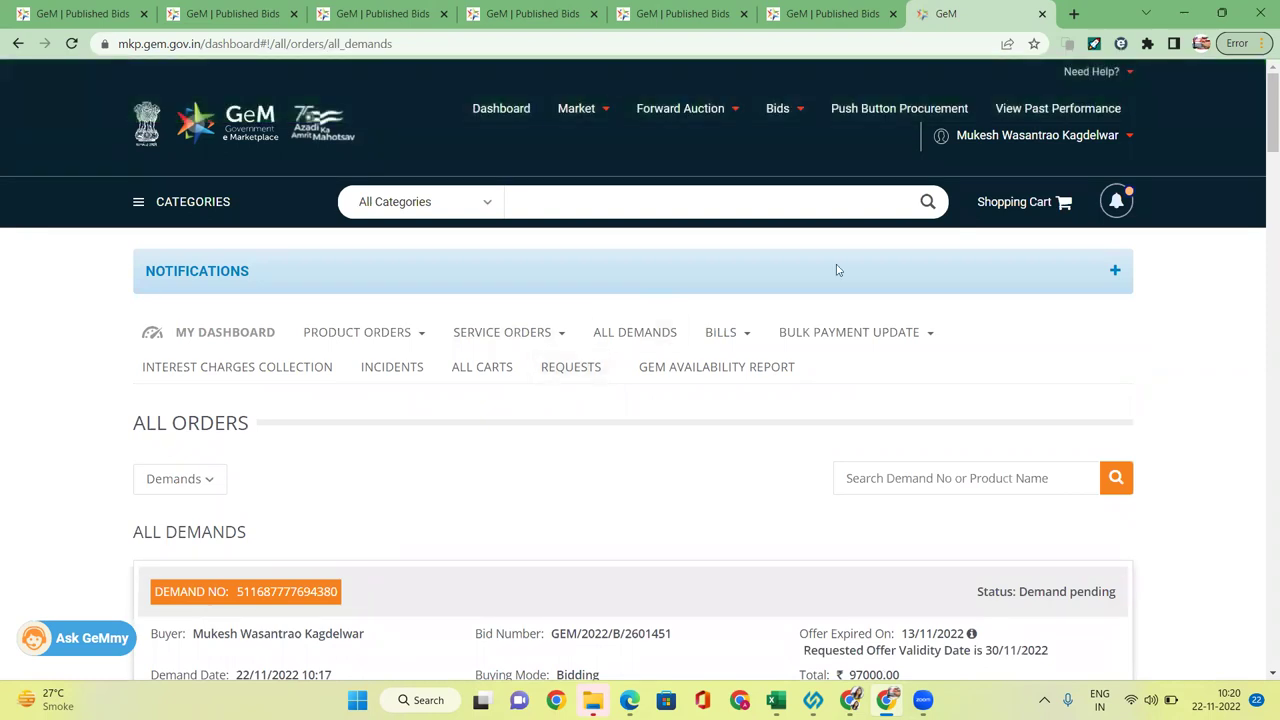
# - Show the available contract options for product orders
pyautogui.click(421, 344)
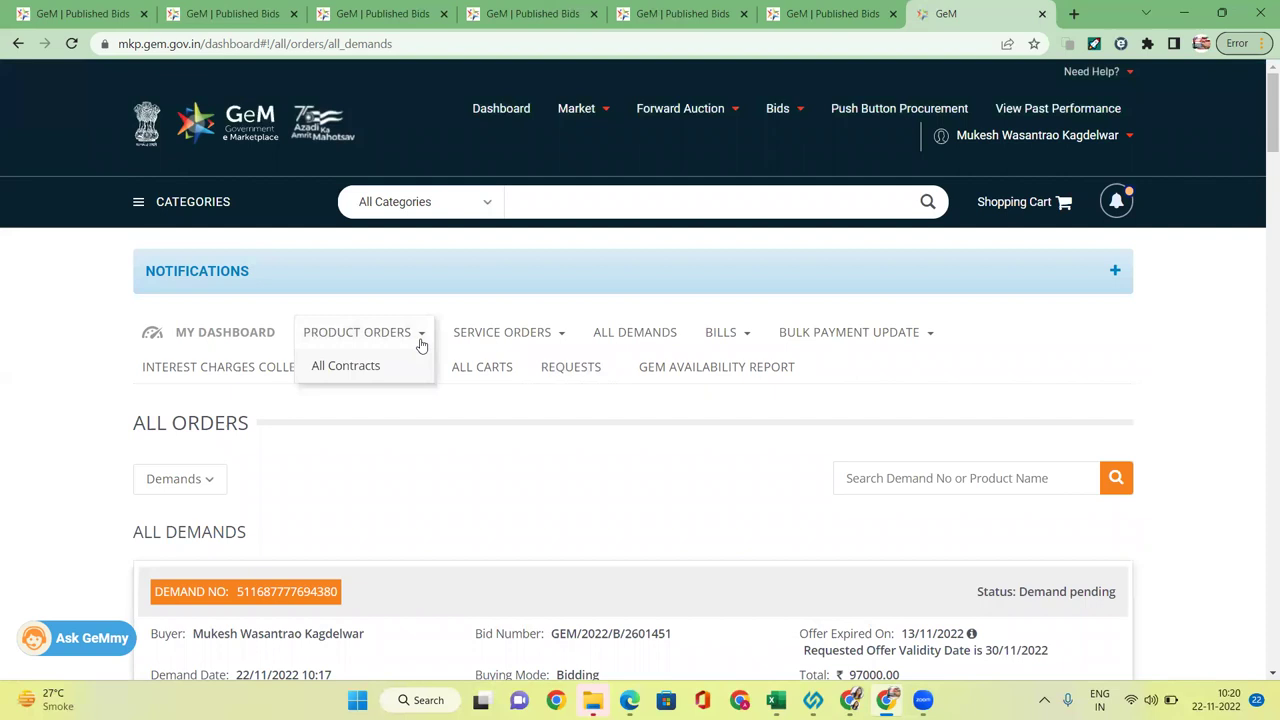